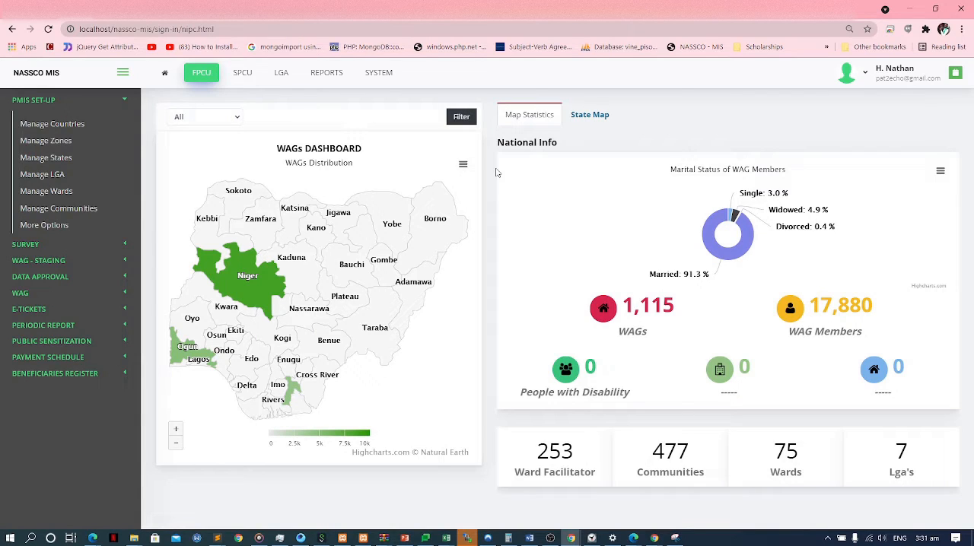
Switch to the IPIN Toolkit window in Edge and return to the toolkit's home page.
key(alt+Tab)
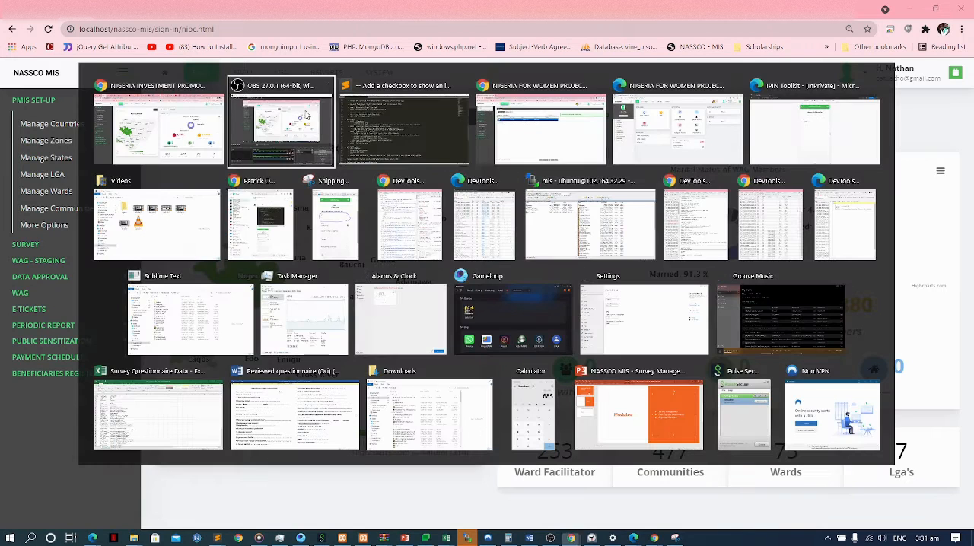
key(alt+shift+Tab)
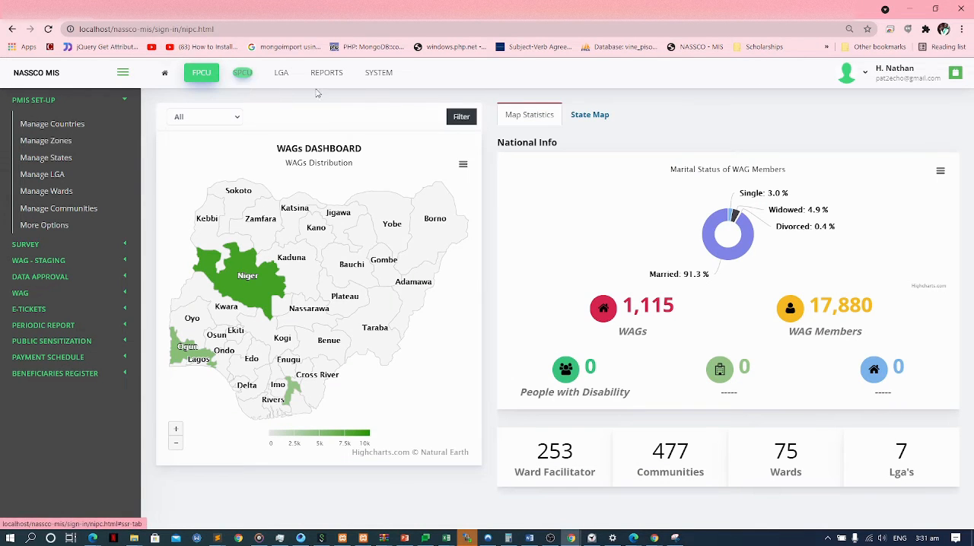
key(alt+Tab)
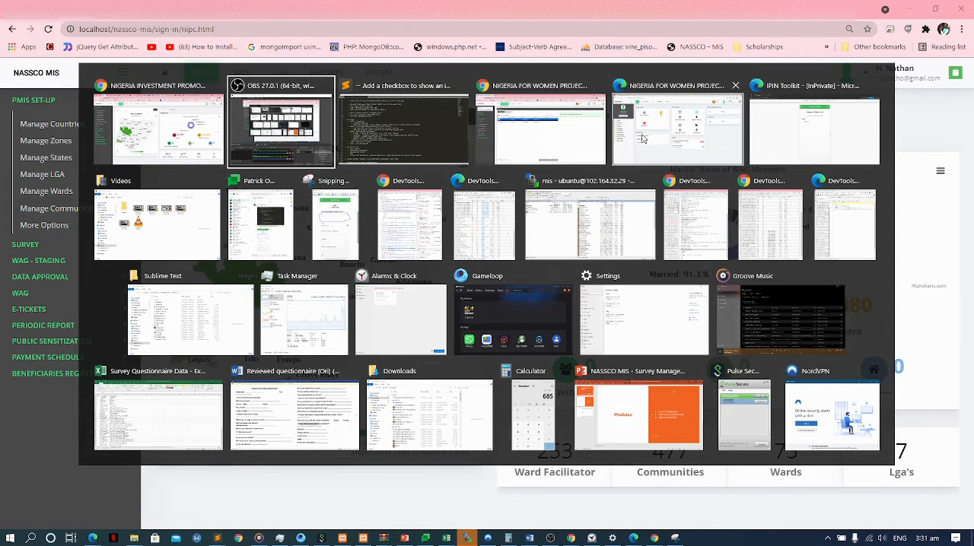
click(778, 131)
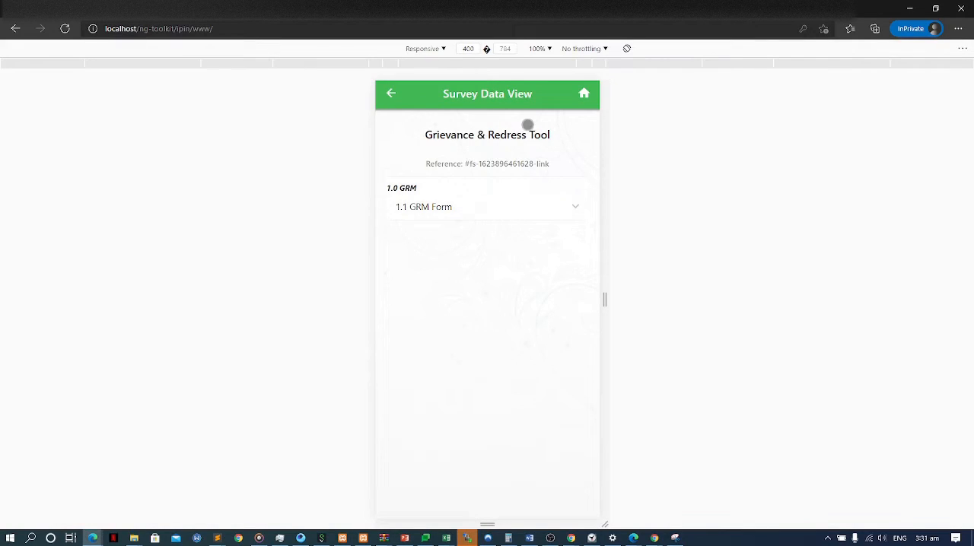
click(580, 95)
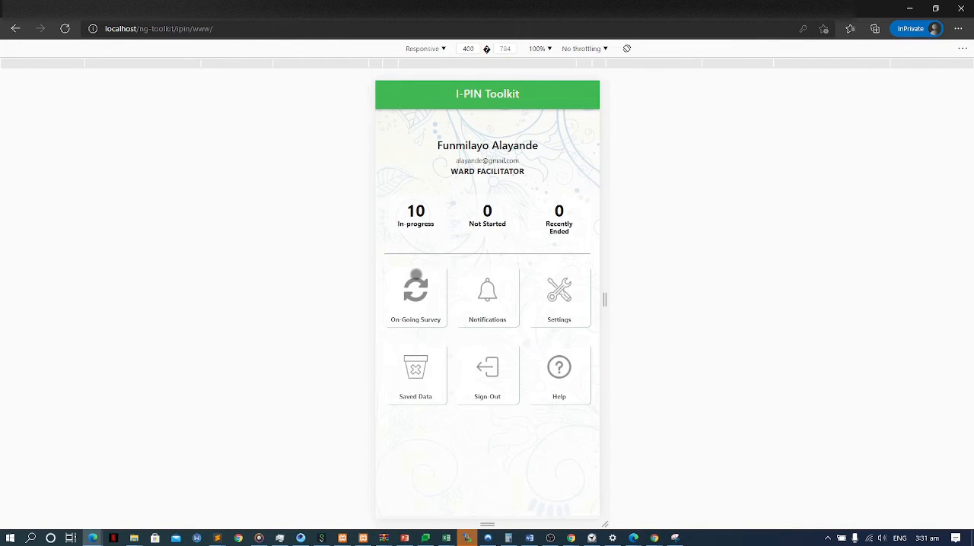
Open the Grievance Tool from the ongoing surveys and start capturing data for it.
click(419, 294)
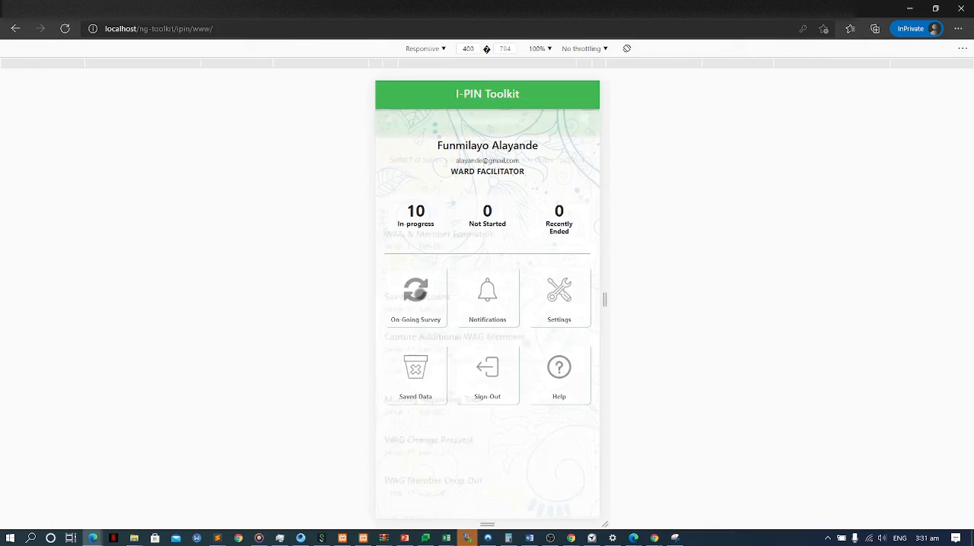
click(392, 95)
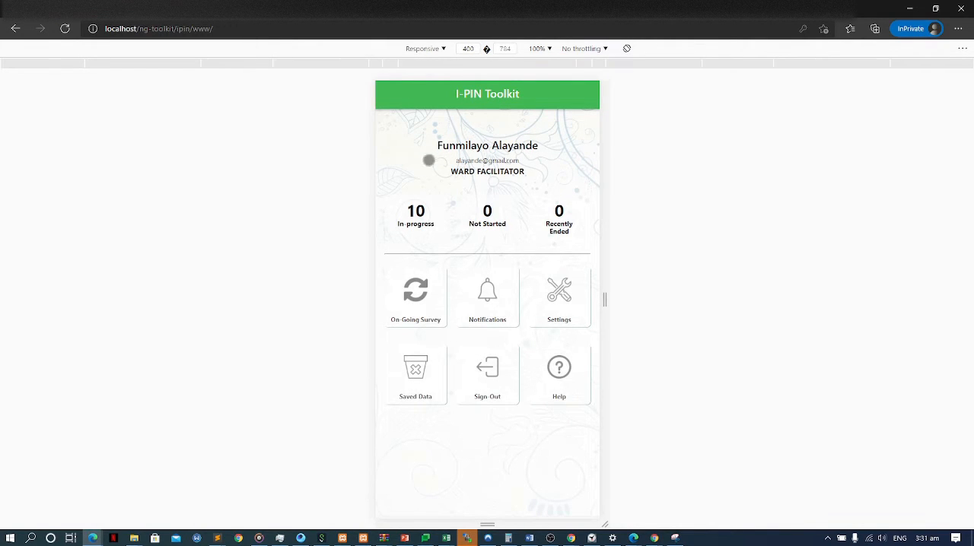
click(418, 283)
scroll(452, 252, down, 2)
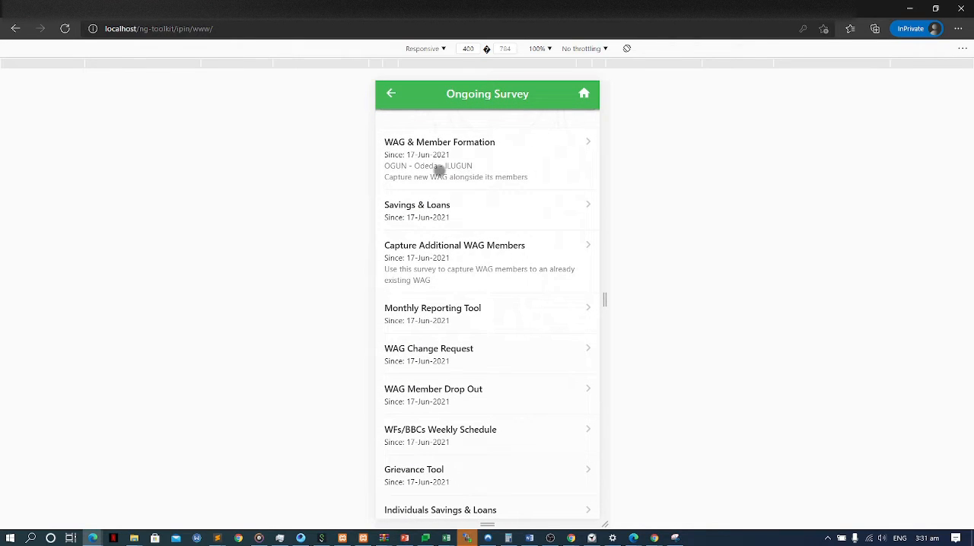
scroll(442, 193, down, 4)
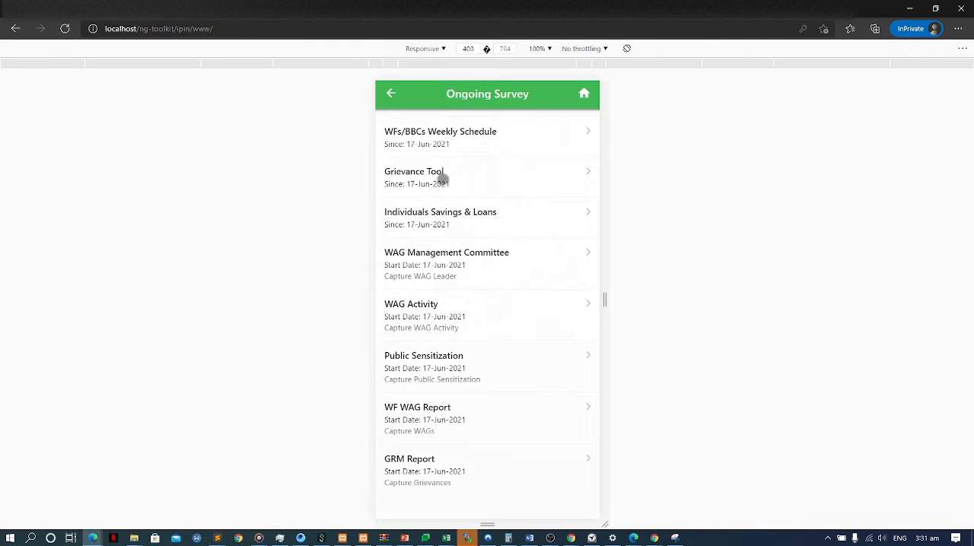
click(460, 183)
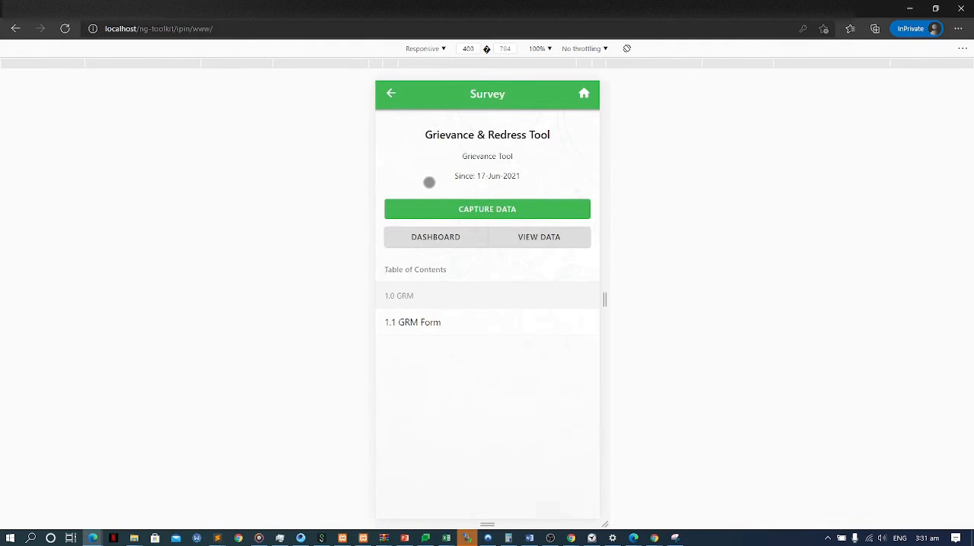
click(460, 211)
Set the GRM form's date to 18/06/2021 and the complainant's gender to Male.
scroll(502, 221, down, 1)
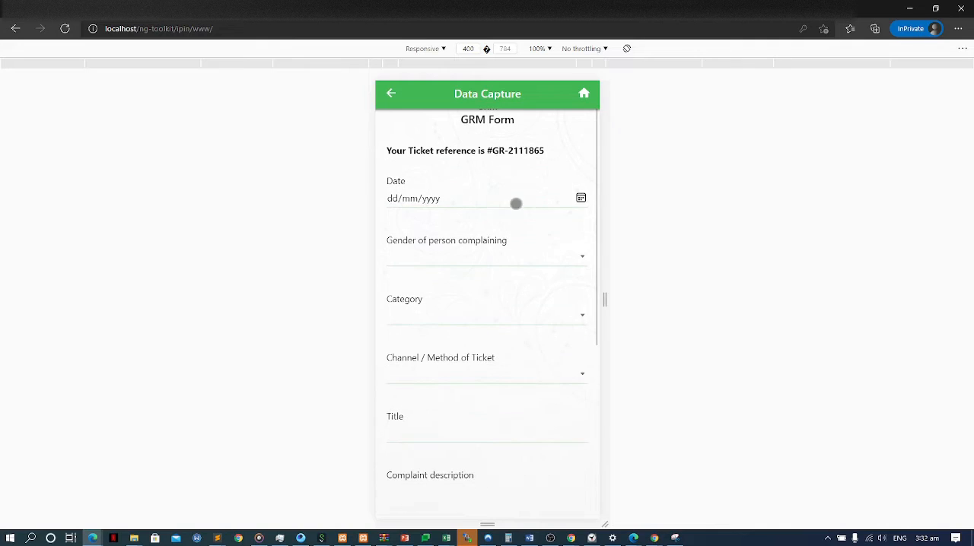
click(578, 197)
click(462, 289)
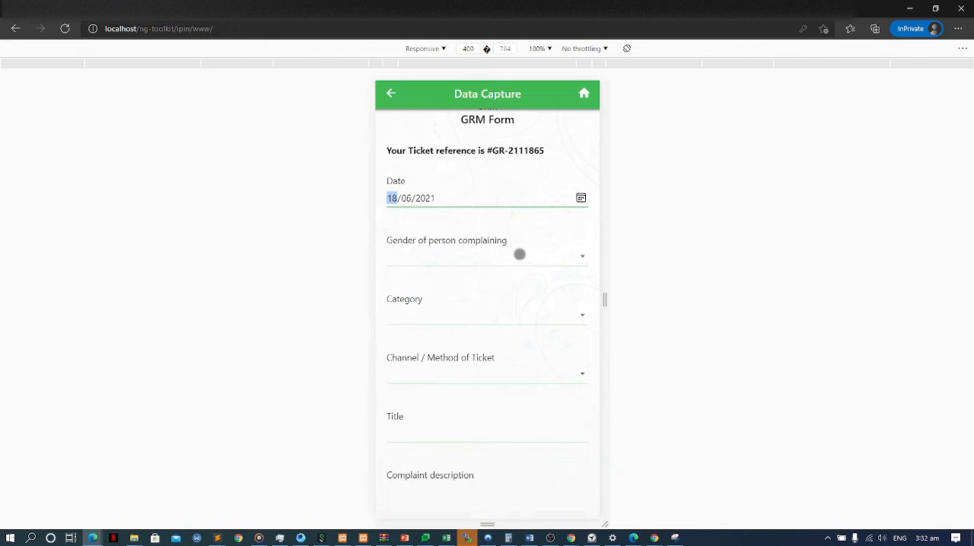
click(521, 255)
click(478, 282)
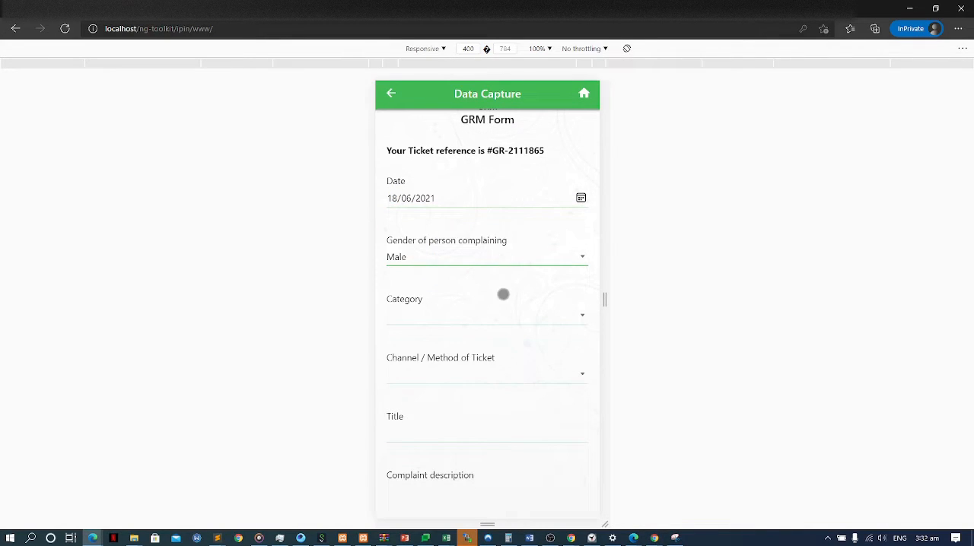
Set the complaint's category to Cat 2 - Payments and the ticket channel to Phone Call.
click(477, 317)
click(436, 355)
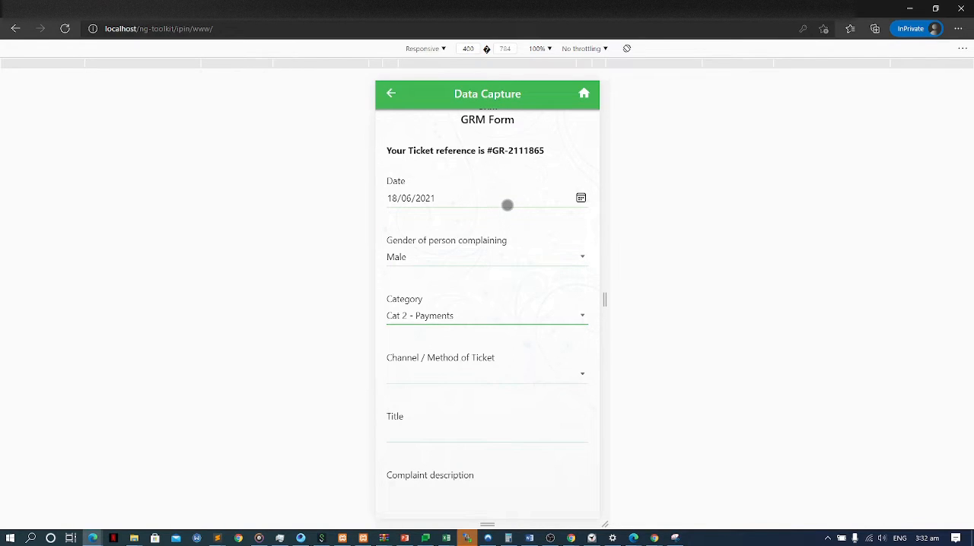
click(470, 373)
click(452, 411)
Enter the title "Video Grievance" and the complaint description "The help me".
click(459, 434)
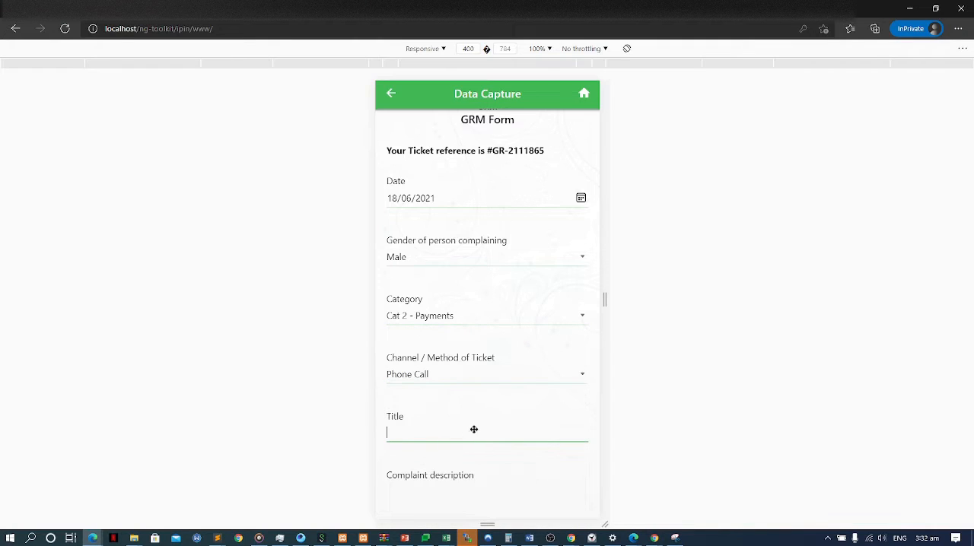
text(Vi)
text(Grievance)
drag(456, 377, 476, 235)
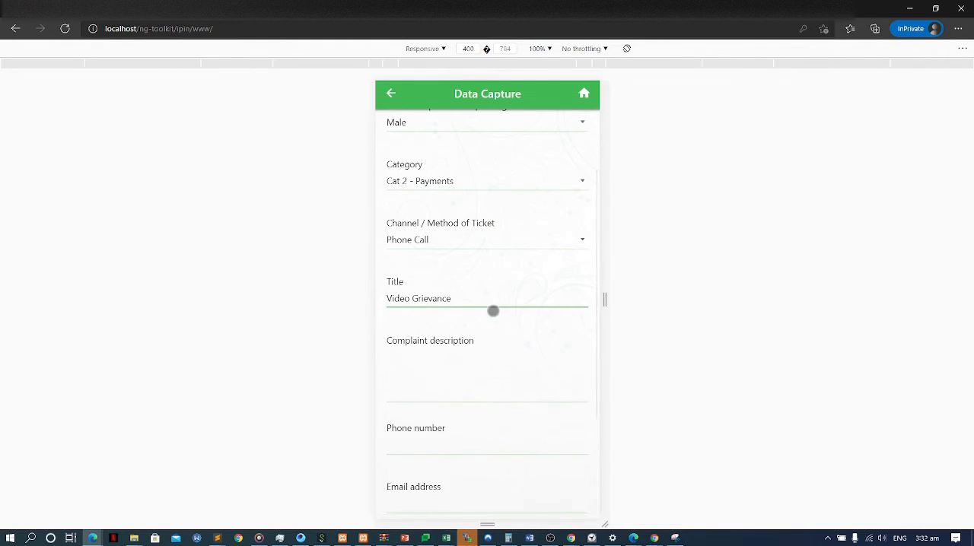
drag(502, 364, 510, 312)
click(499, 301)
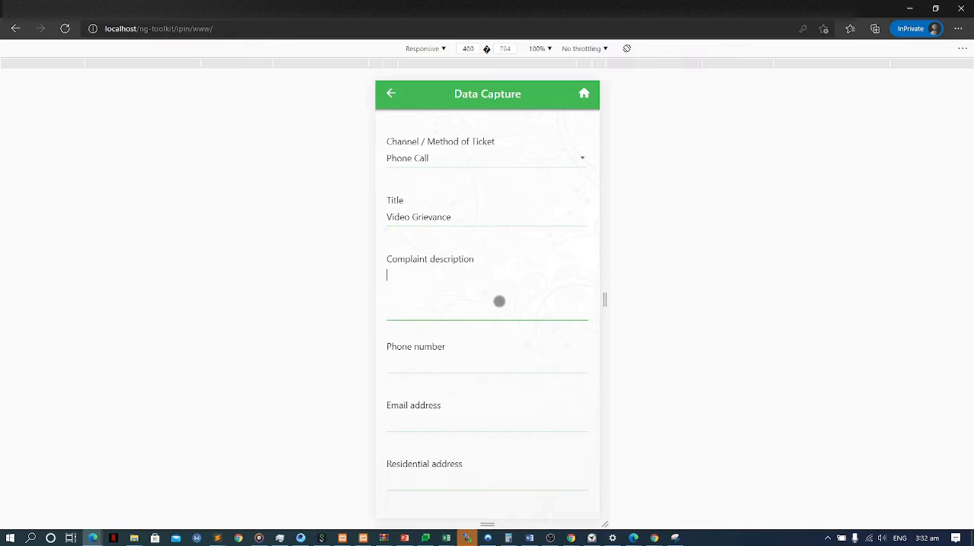
text(T)
text(he help me)
Answer Yes to the question about remaining anonymous, leaving the contact fields empty.
scroll(502, 302, down, 2)
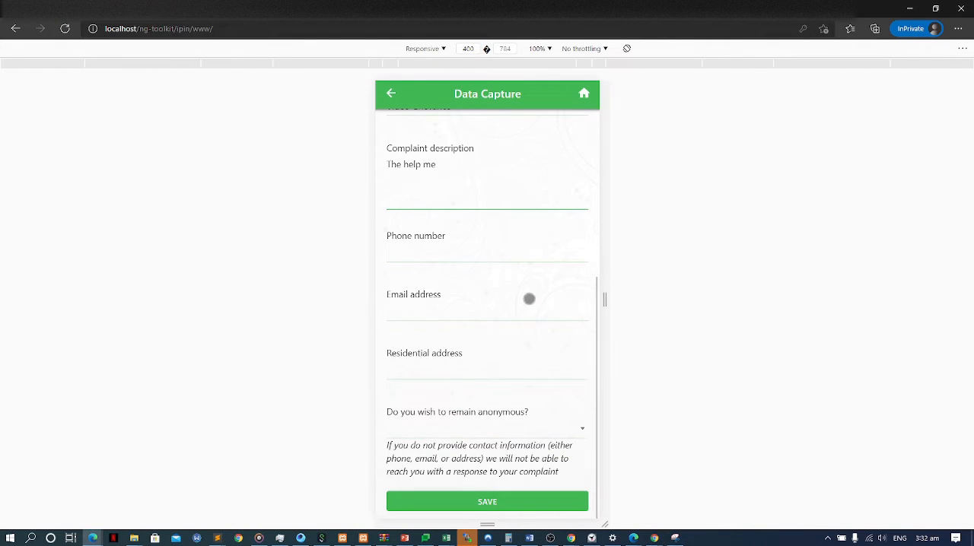
click(514, 424)
click(533, 371)
click(510, 432)
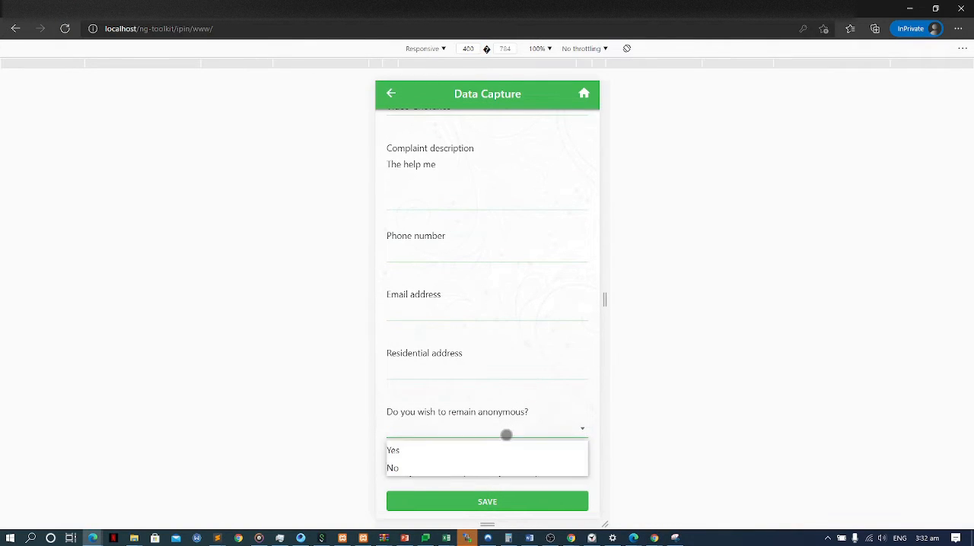
click(491, 454)
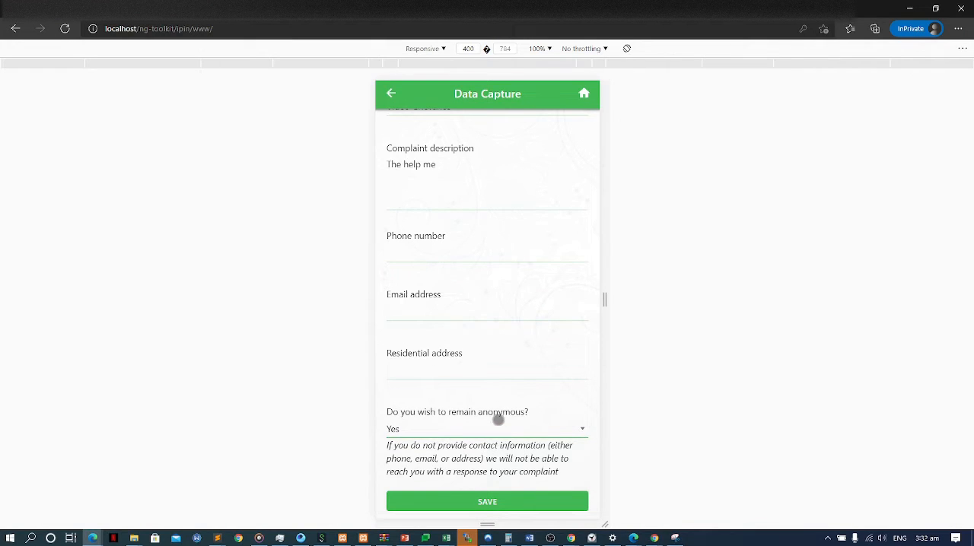
Check the WAG ID options with the anonymity answer on No, and return the answer to Yes.
click(496, 431)
click(474, 465)
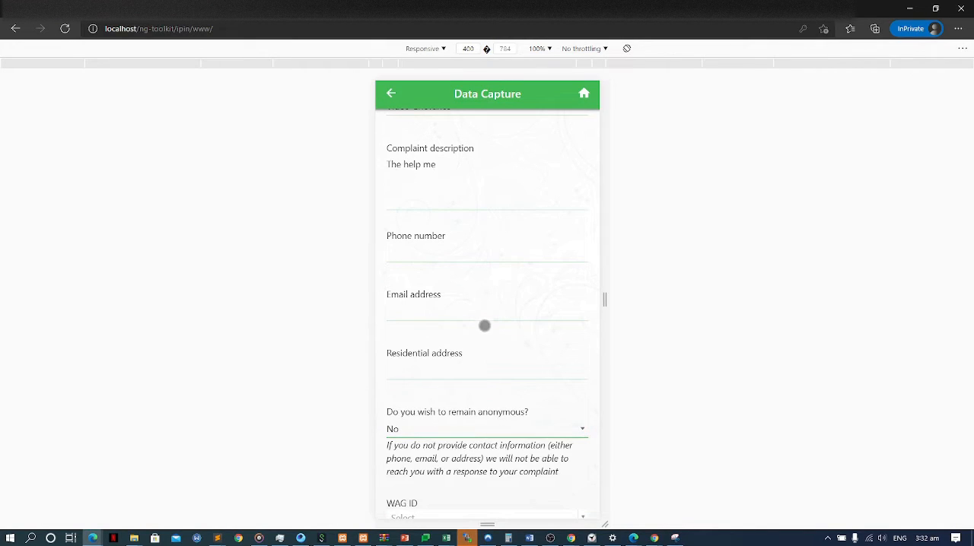
scroll(472, 236, down, 3)
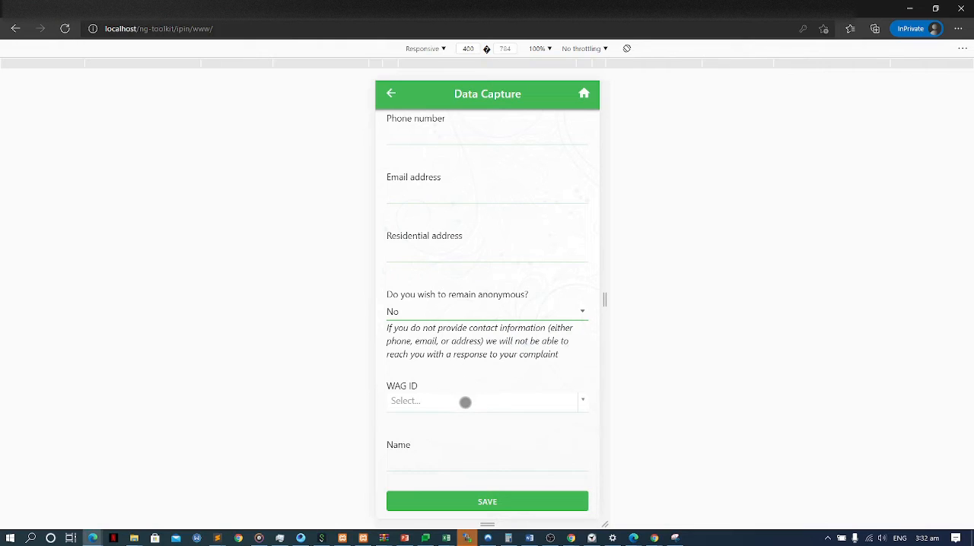
click(511, 402)
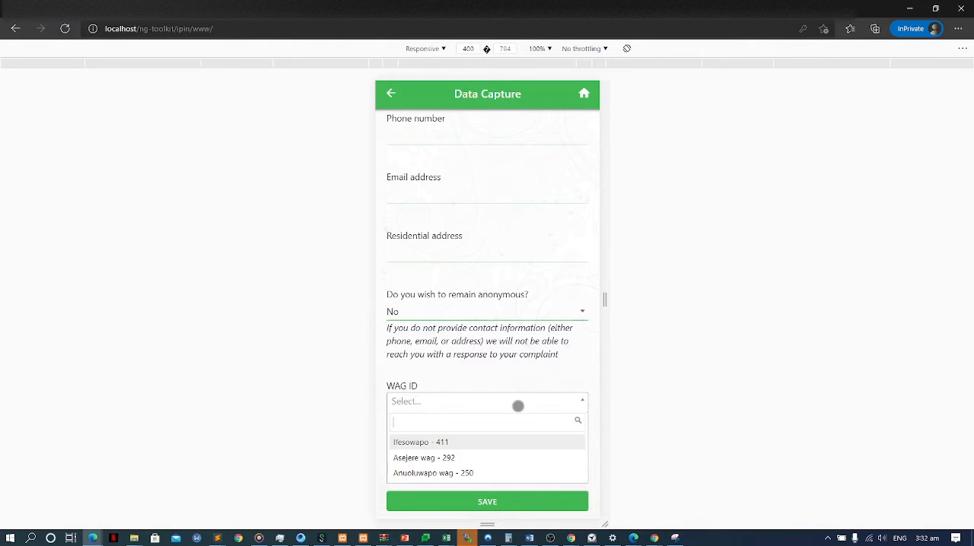
click(465, 391)
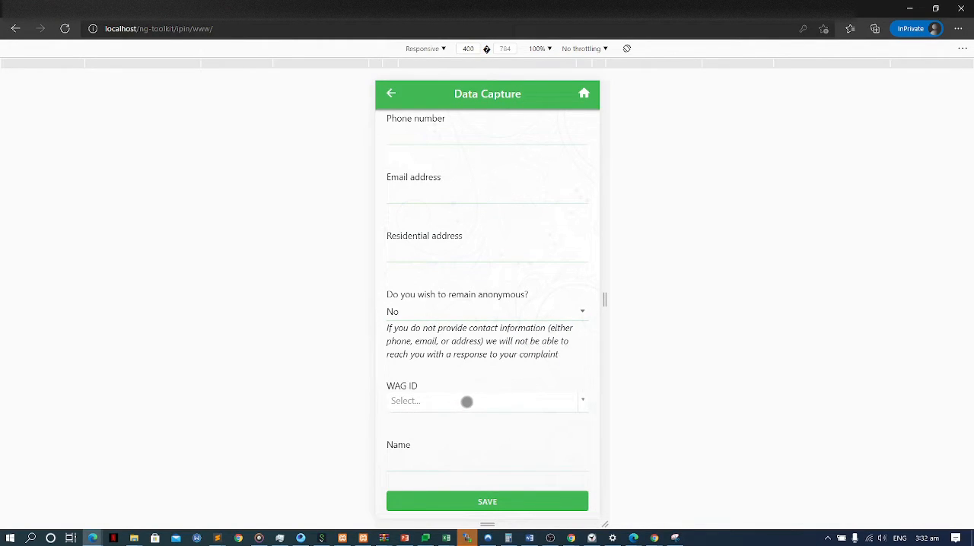
drag(501, 327, 503, 359)
click(504, 346)
click(481, 367)
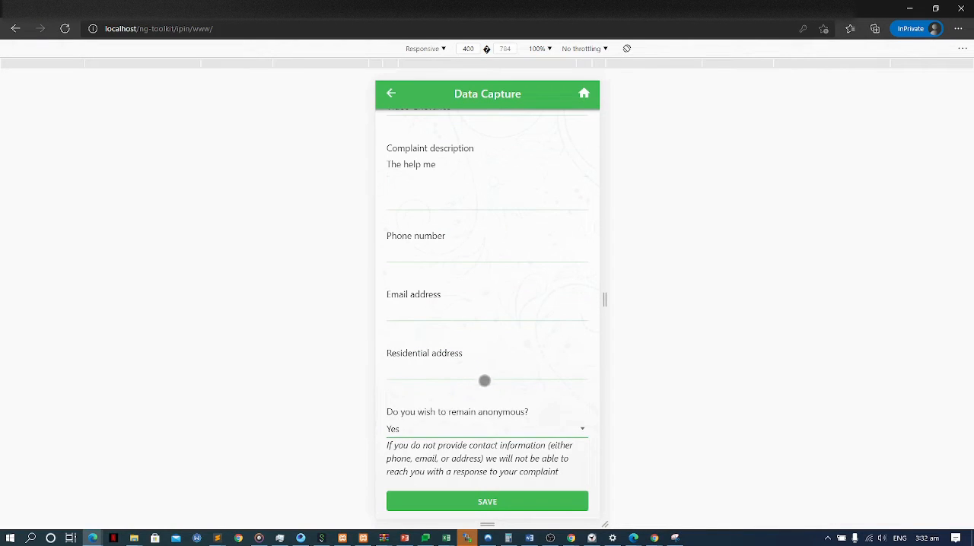
Save the grievance form on the device and reopen it for modification.
click(507, 496)
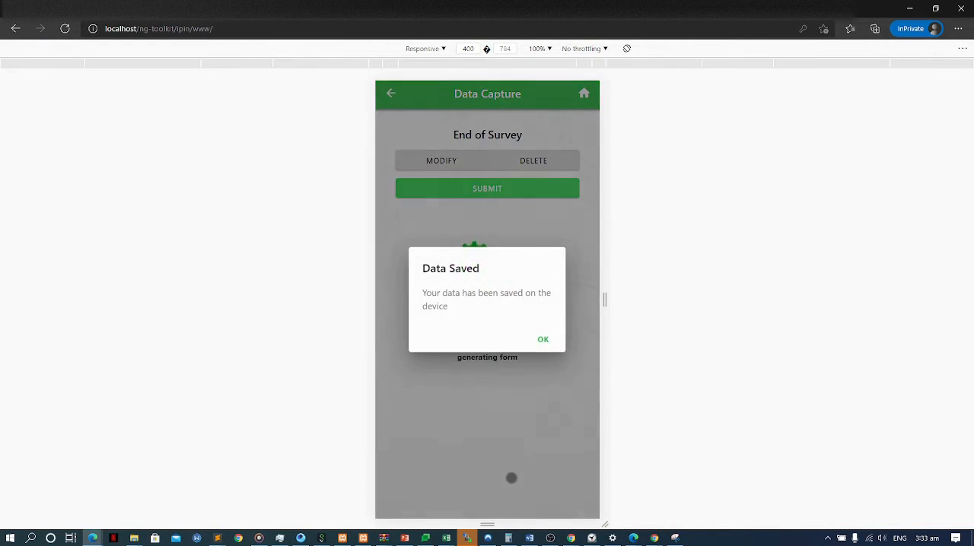
click(541, 339)
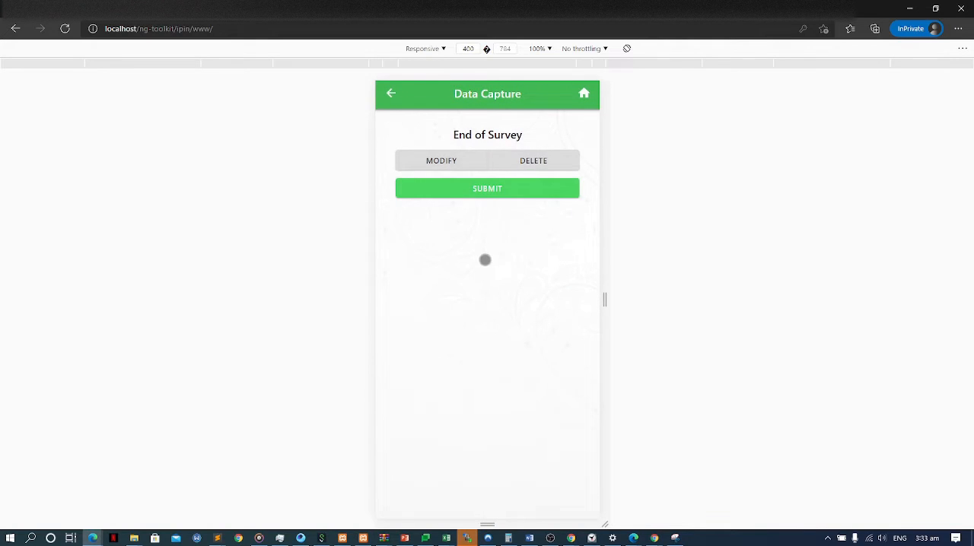
click(457, 162)
Change the anonymity answer to No and select Ifesowapo - 411 as the WAG ID.
scroll(497, 305, down, 5)
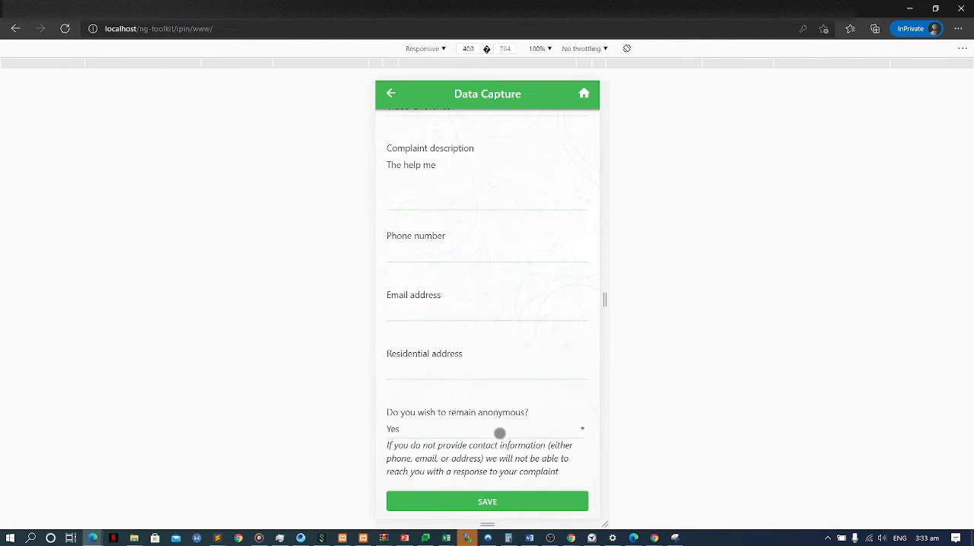
click(493, 426)
click(481, 452)
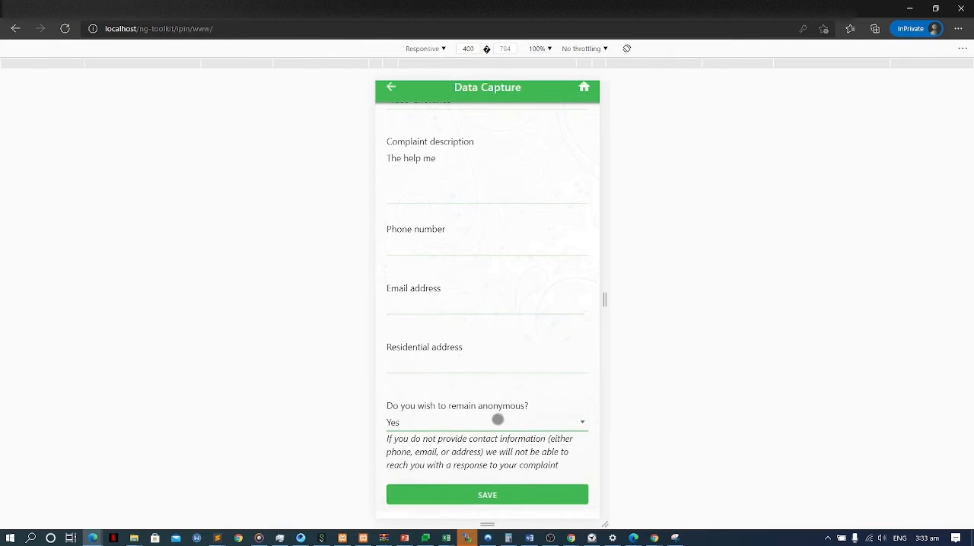
click(496, 426)
click(462, 465)
scroll(457, 441, down, 3)
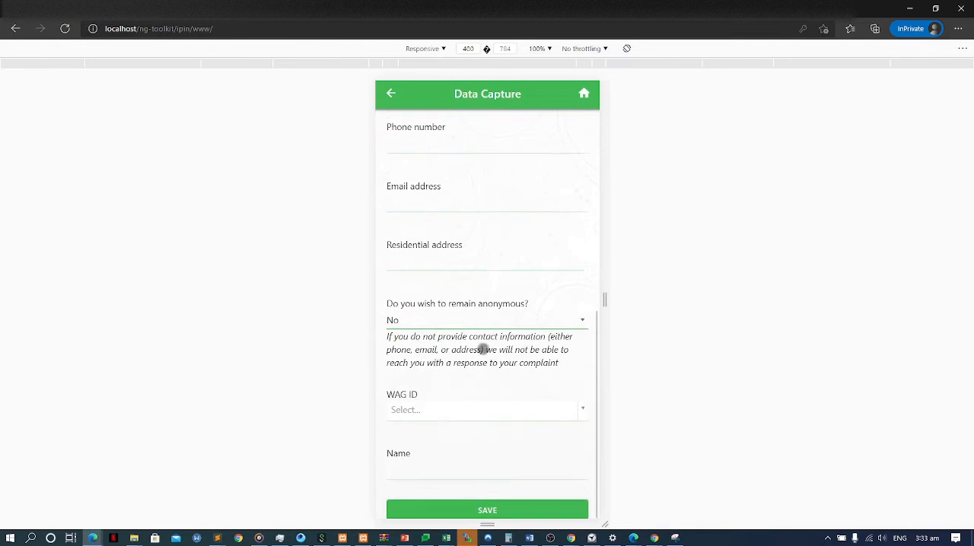
click(447, 405)
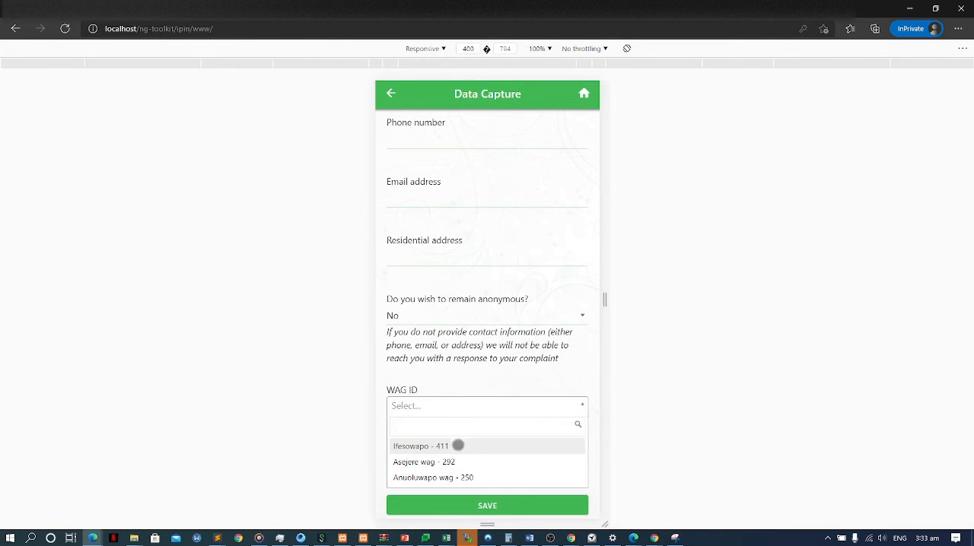
click(457, 444)
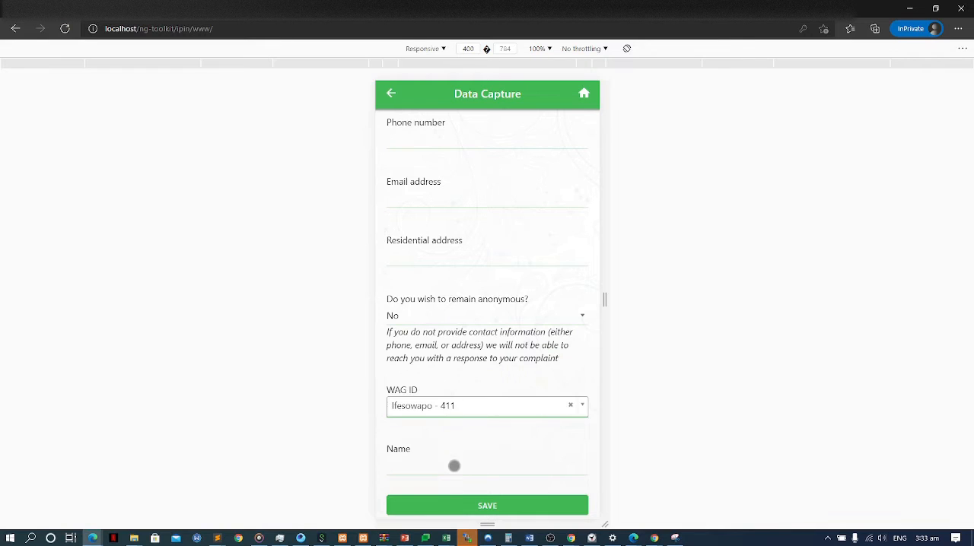
Save the modified grievance form with the name and phone number left empty, and proceed to its submission page.
click(455, 467)
scroll(487, 267, up, 1)
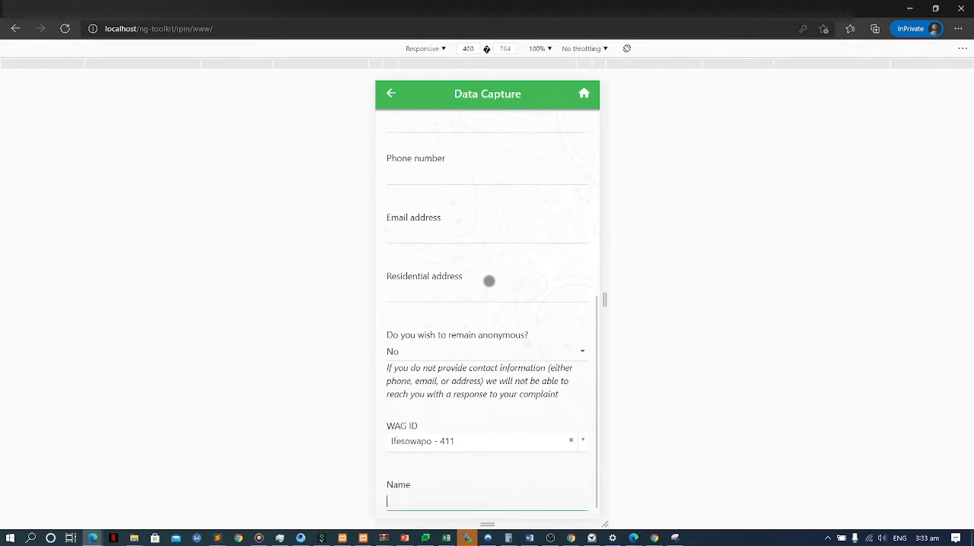
click(444, 181)
scroll(495, 380, down, 1)
click(507, 505)
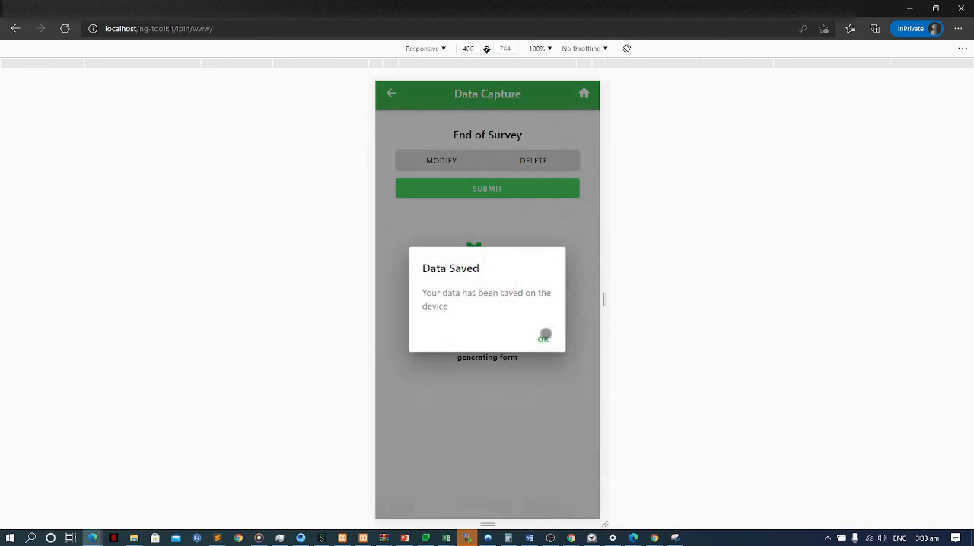
click(464, 183)
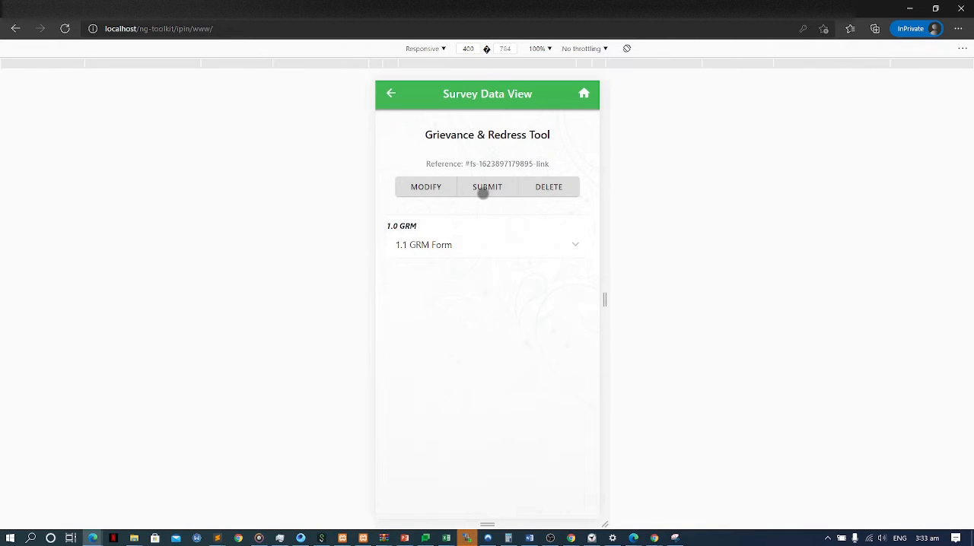
Submit the saved Grievance & Redress Tool entry and dismiss the submission message.
click(484, 188)
click(543, 341)
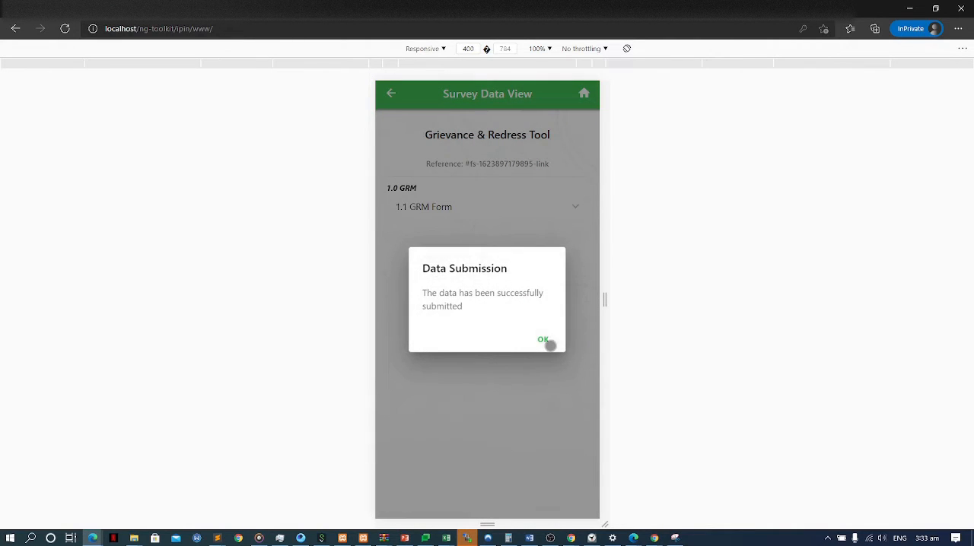
click(545, 341)
Switch to NASSCO MIS and view the New Grievance form in the FPCU E-Tickets section.
key(alt+Tab)
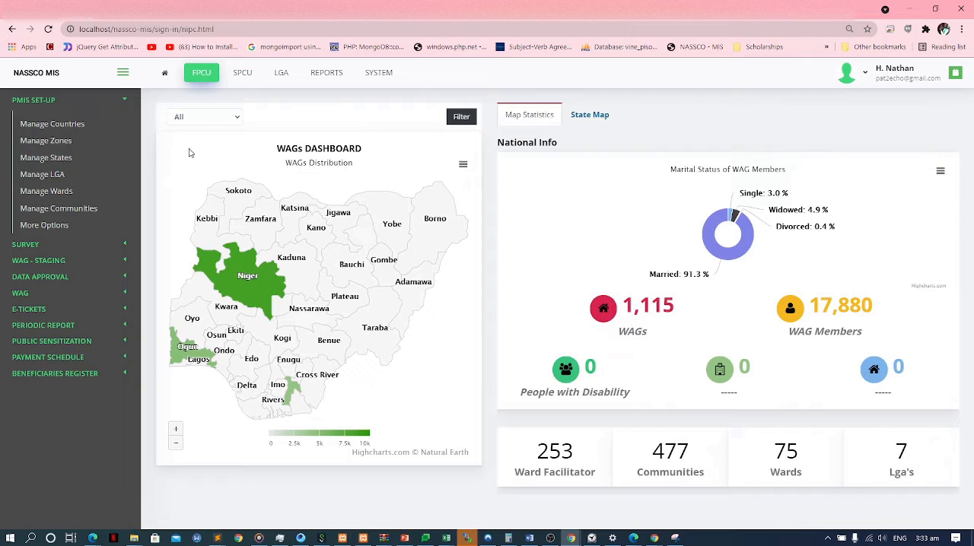
click(202, 88)
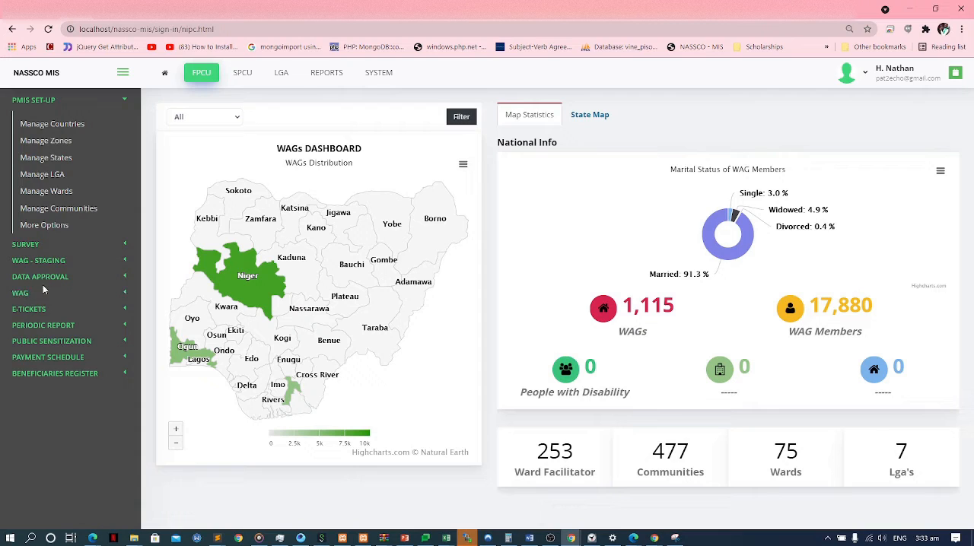
click(29, 309)
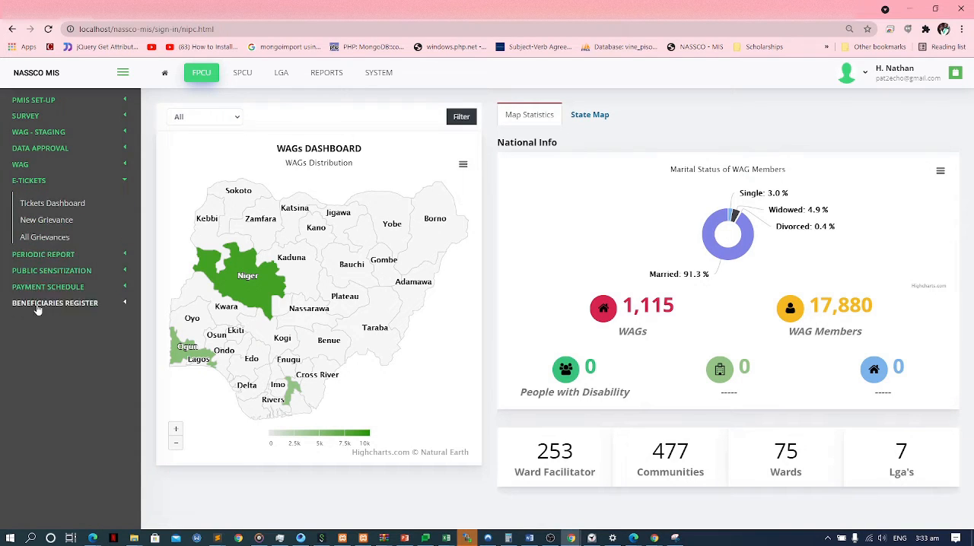
click(59, 228)
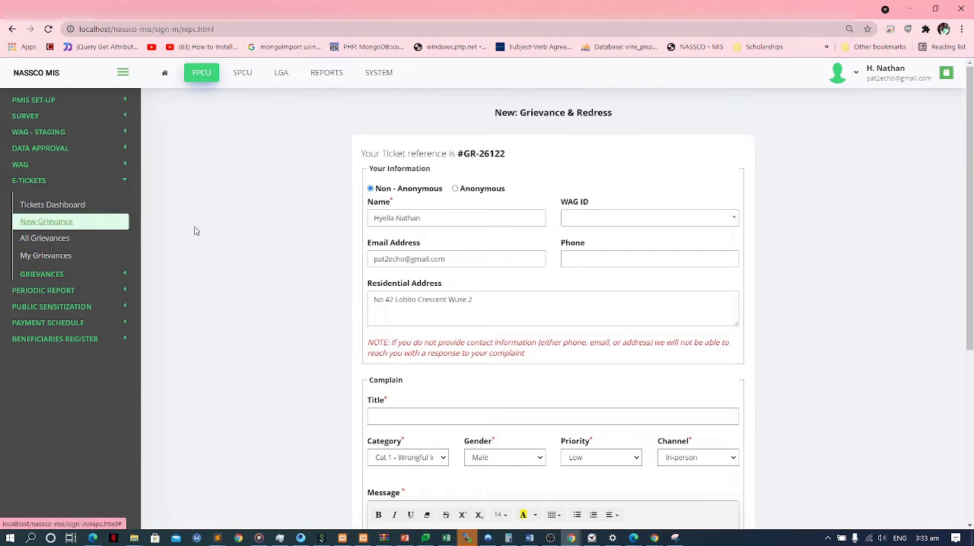
scroll(478, 202, down, 1)
scroll(473, 187, up, 1)
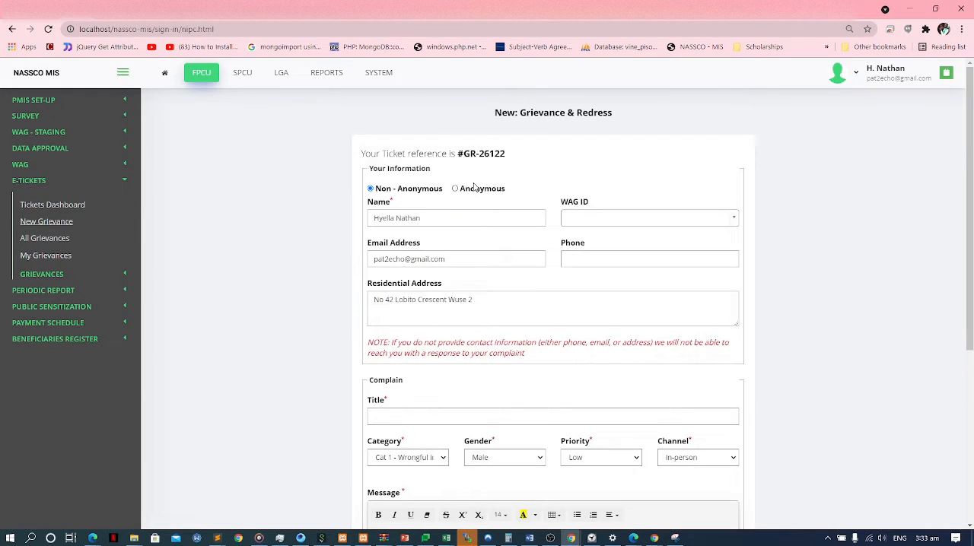
Check the complainant fields with the form set to Anonymous, and return it to Non - Anonymous.
click(467, 191)
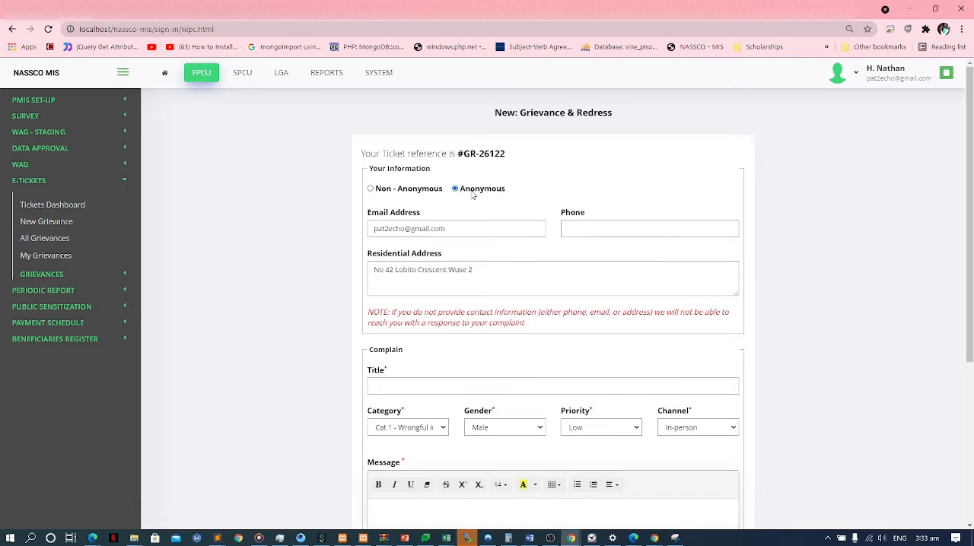
click(424, 194)
scroll(503, 213, down, 1)
scroll(500, 209, up, 1)
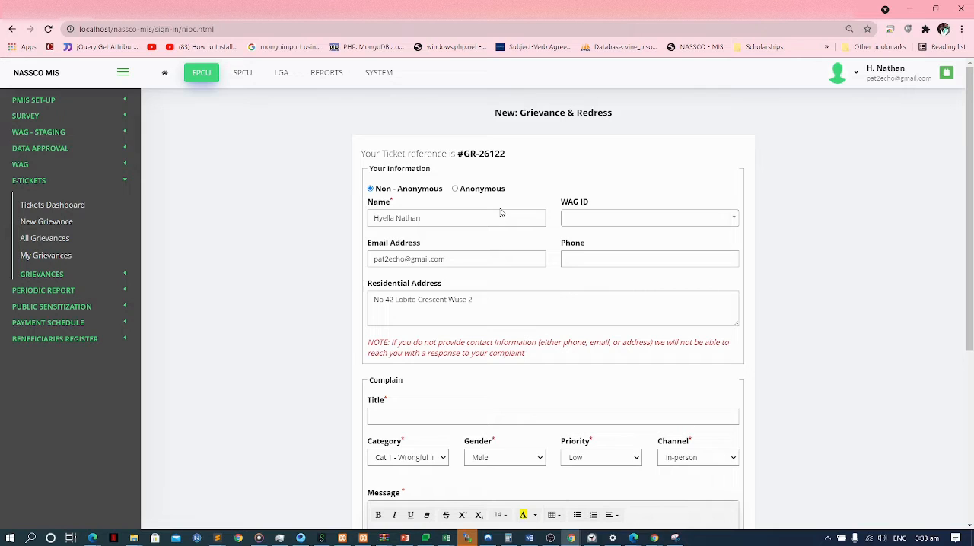
View the New Grievance form in the E-Tickets section of the SPCU for OGUN.
click(242, 74)
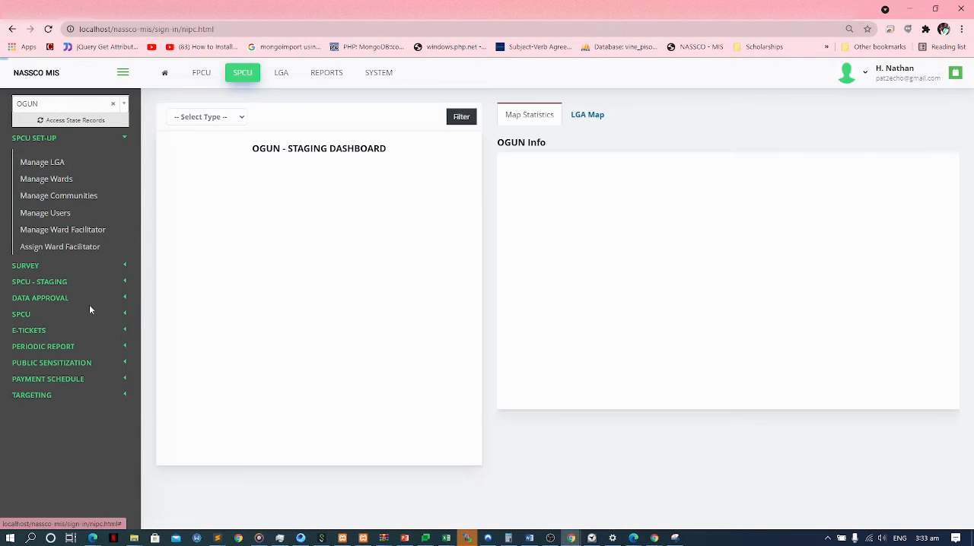
click(25, 331)
click(52, 261)
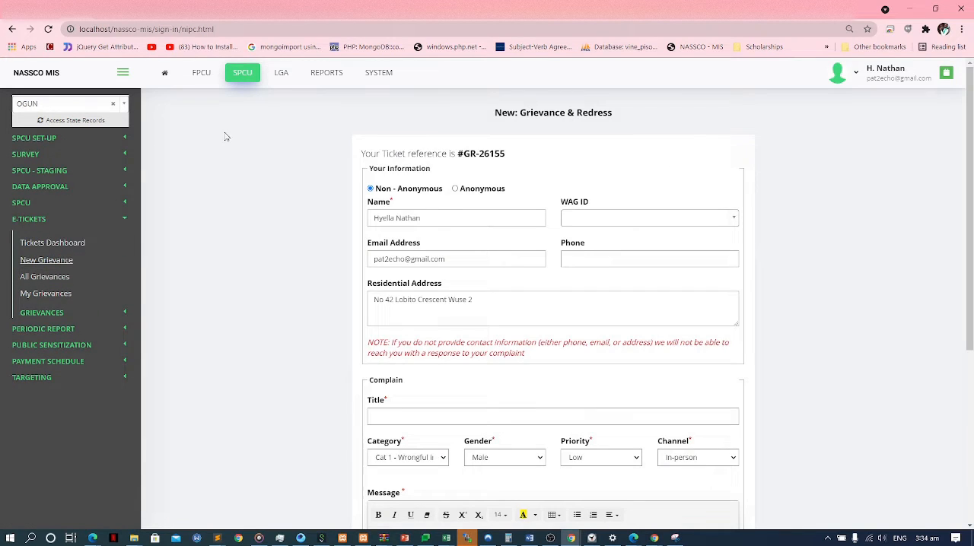
View the New Grievance form in the E-Tickets section of the LGA ODEDA.
click(281, 72)
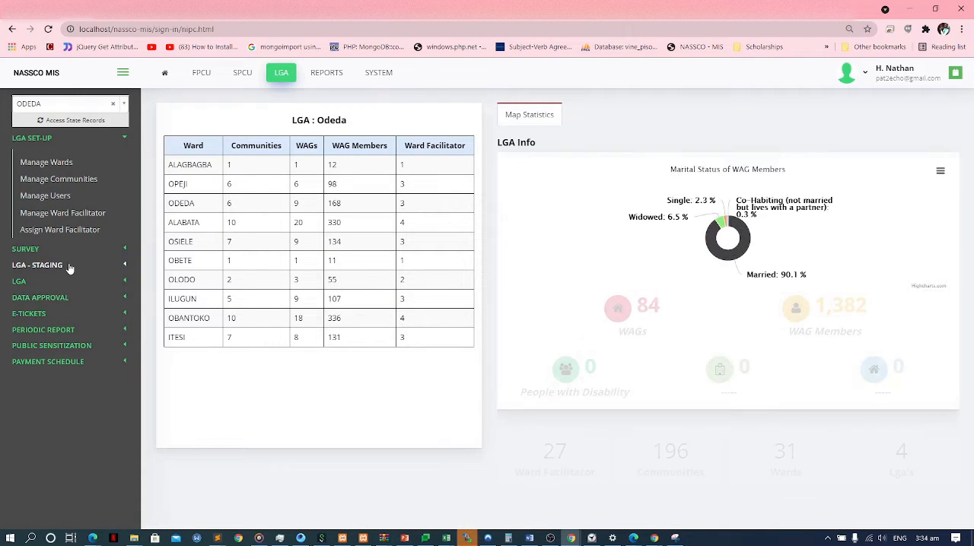
click(30, 313)
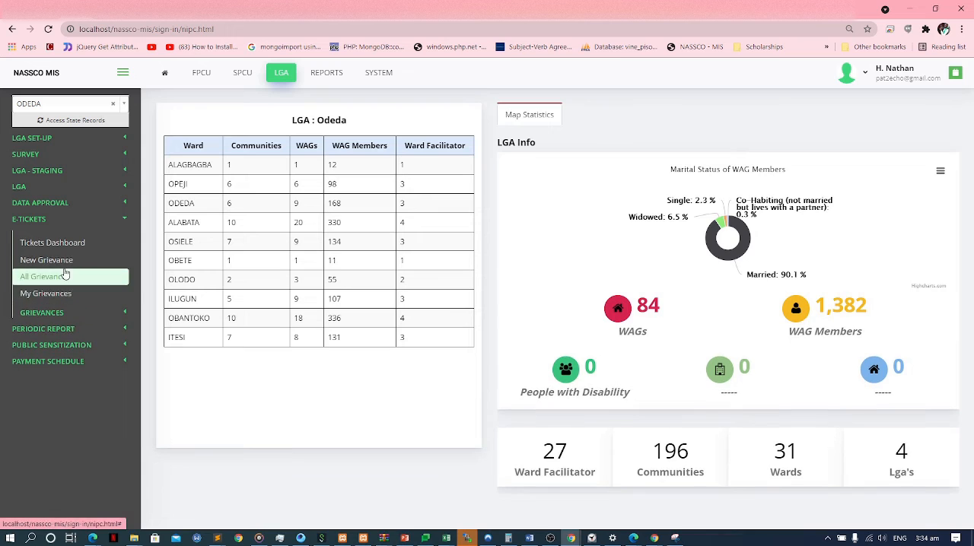
click(53, 259)
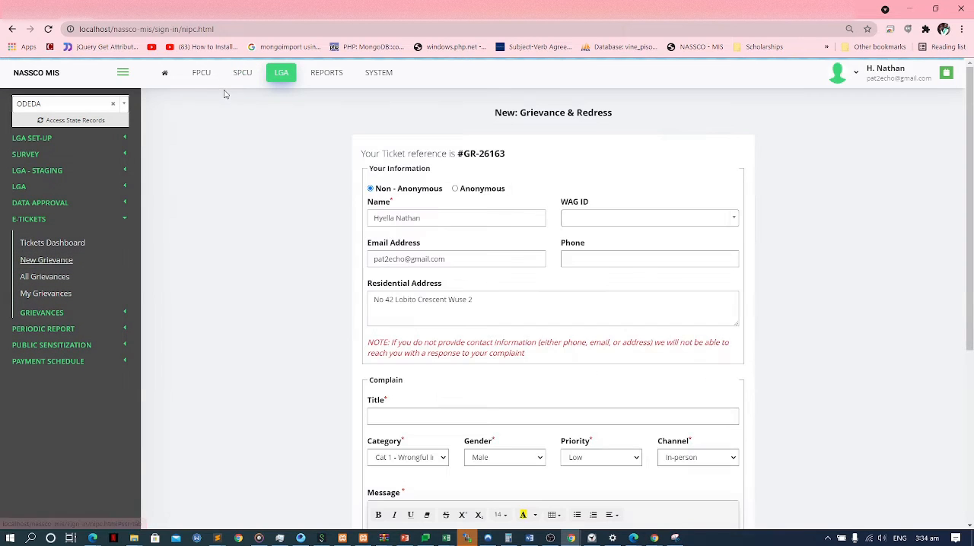
Open the New Grievance widget entry in the system's API documentation and select its HTML iframe snippet.
key(alt+Tab)
key(alt+Tab)
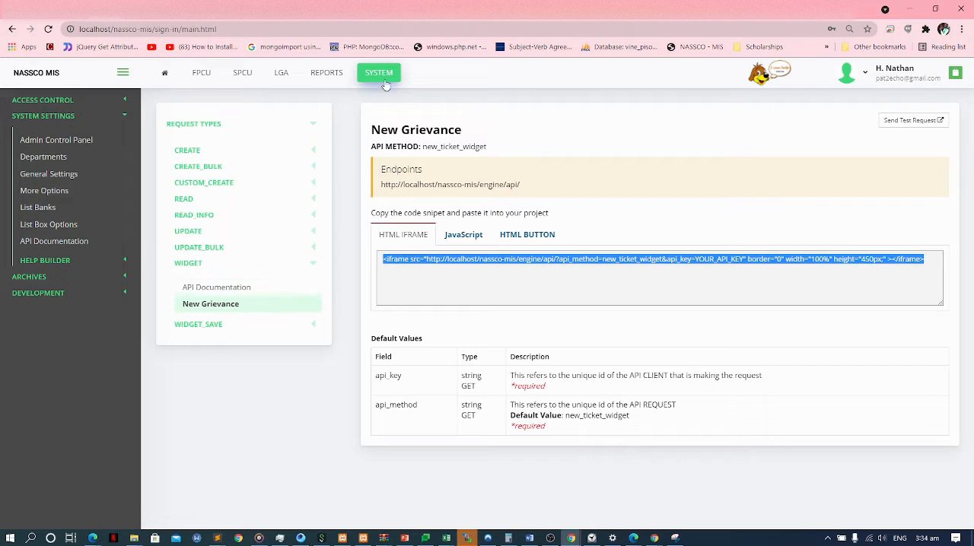
click(71, 248)
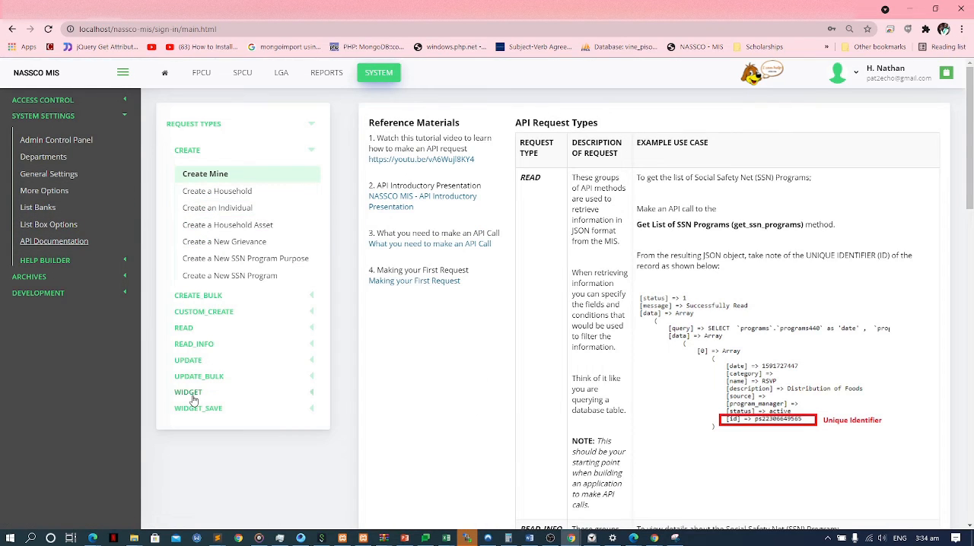
click(190, 393)
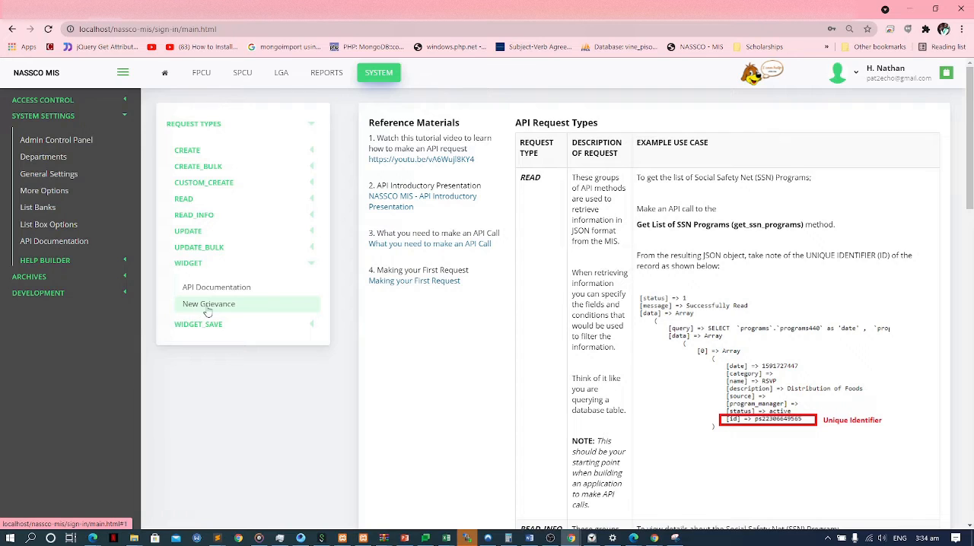
click(208, 308)
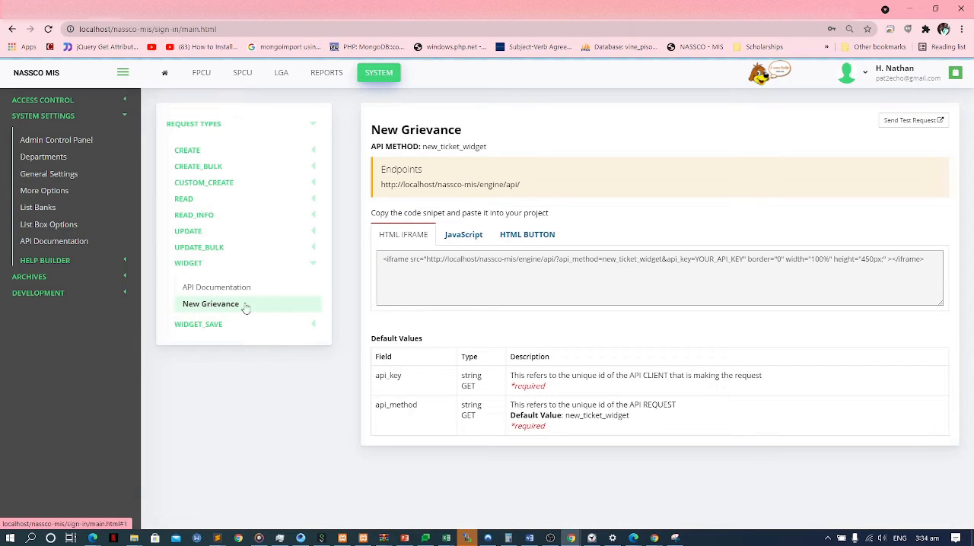
drag(383, 259, 935, 263)
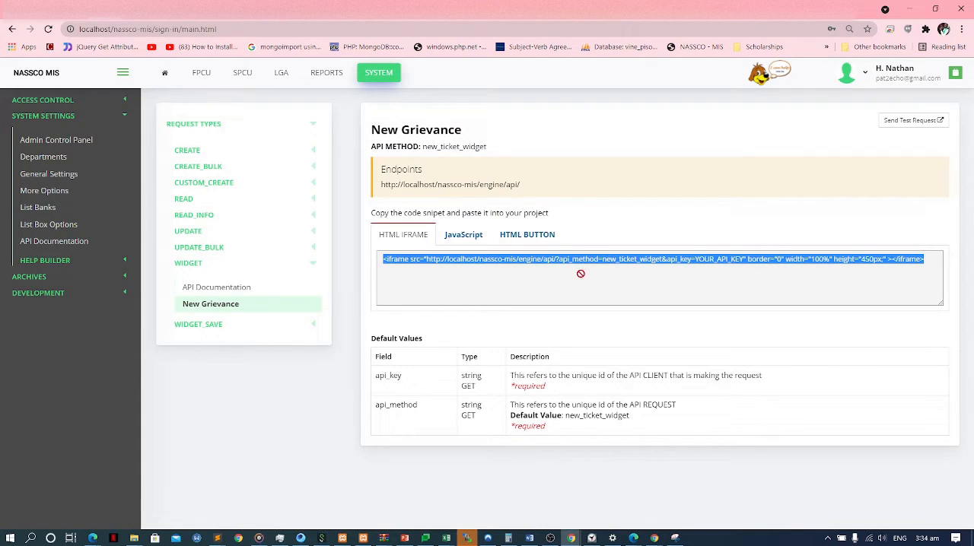
Load the new_ticket_widget URL with its API key in a new incognito window and examine the New Grievance web form.
key(alt+Tab)
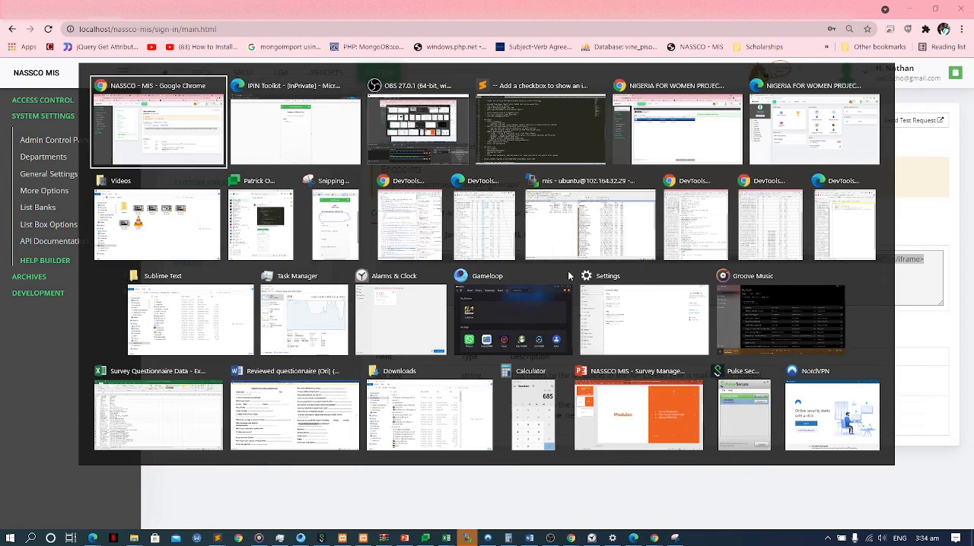
key(Escape)
key(ctrl+shift+n)
key(ctrl+v)
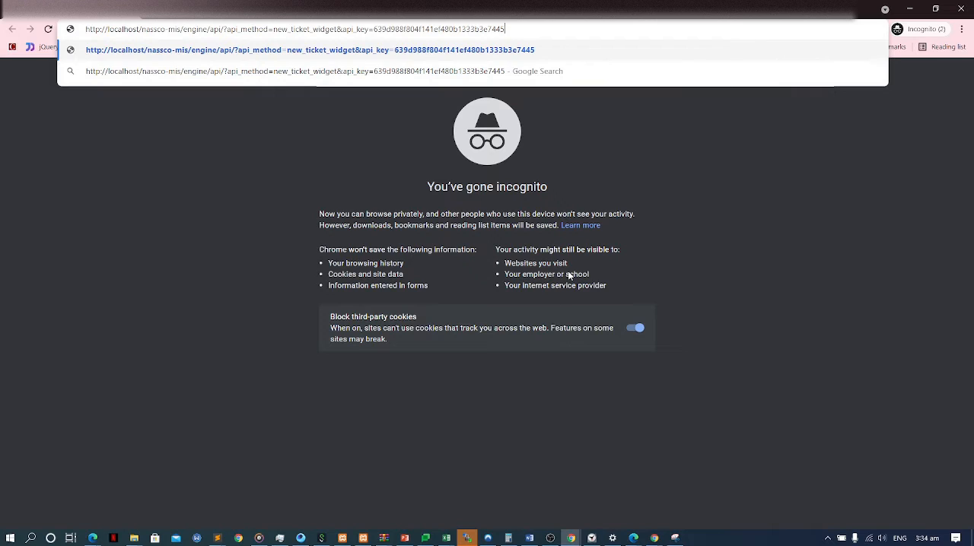
key(Return)
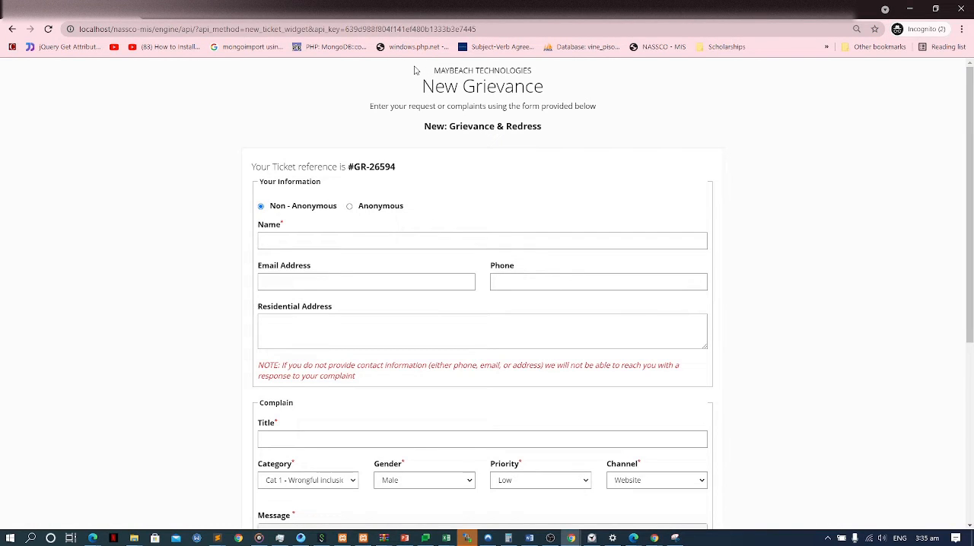
drag(411, 69, 553, 464)
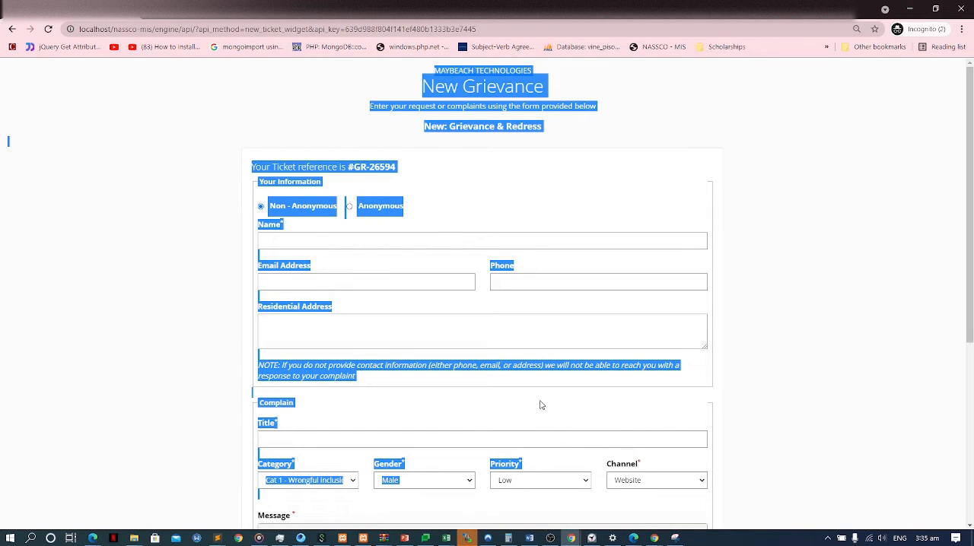
Return to the NASSCO MIS window with the LGA grievance form and bring up the SPCU dashboard for OGUN.
key(super+Tab)
key(Return)
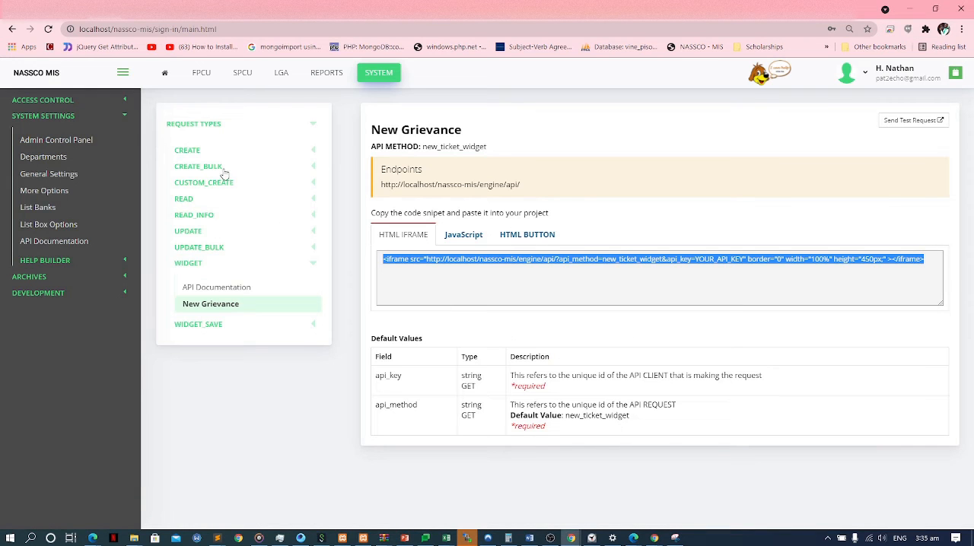
click(109, 9)
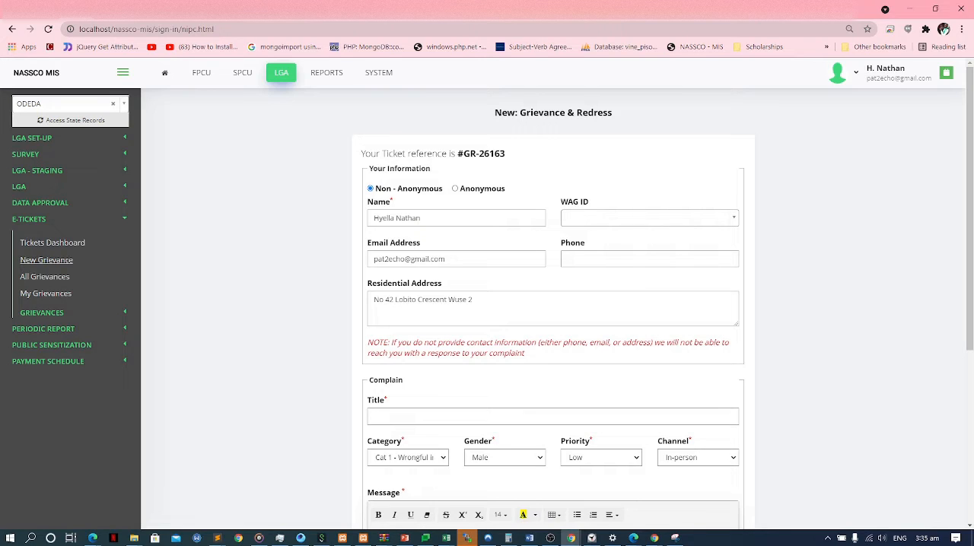
key(alt+Tab)
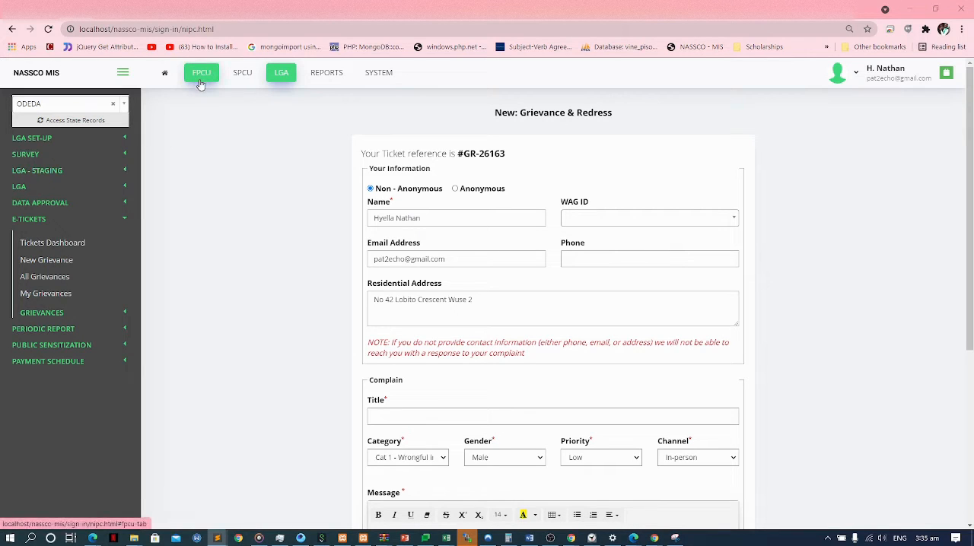
click(243, 73)
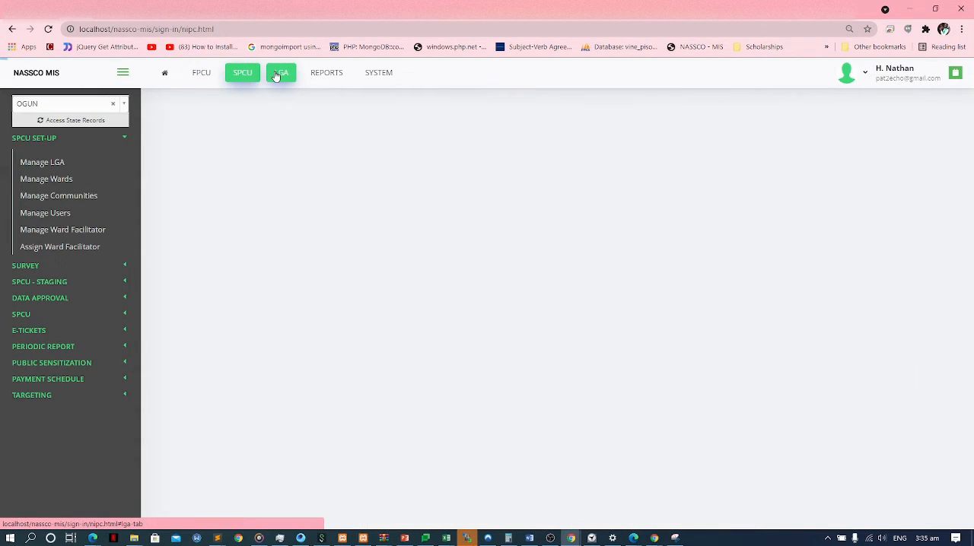
Switch to the incognito Nigeria for Women Project window and check the signed-in user's role on the home page.
key(alt+Tab)
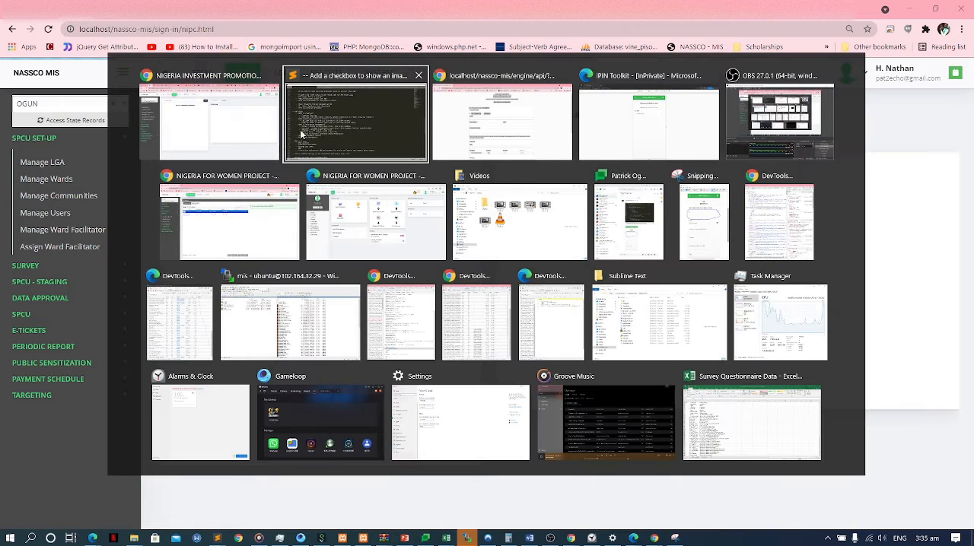
key(alt+Tab)
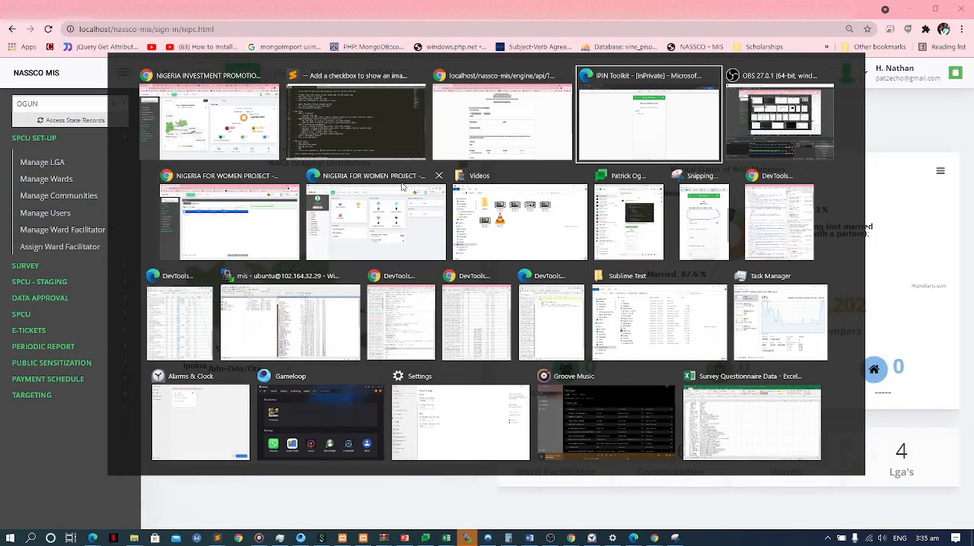
click(268, 219)
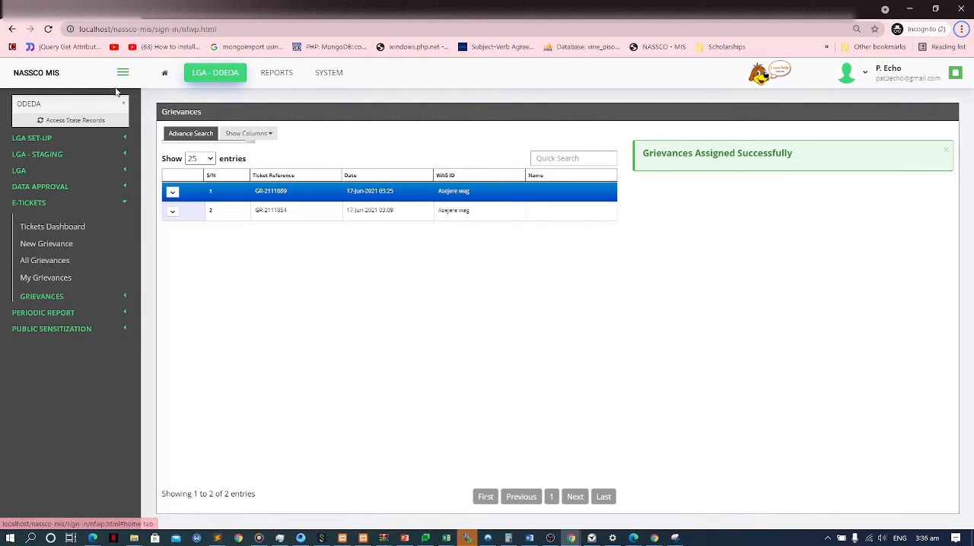
click(163, 74)
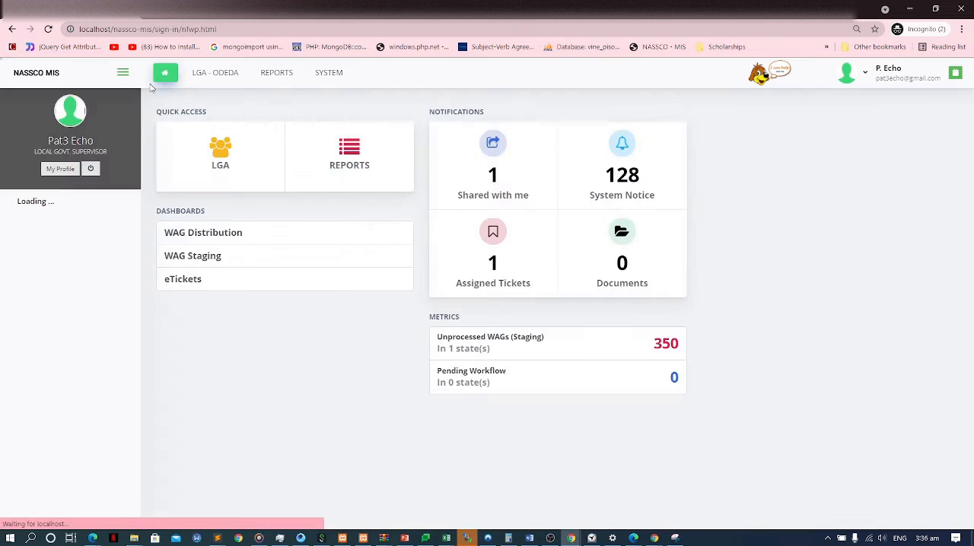
drag(111, 155, 42, 155)
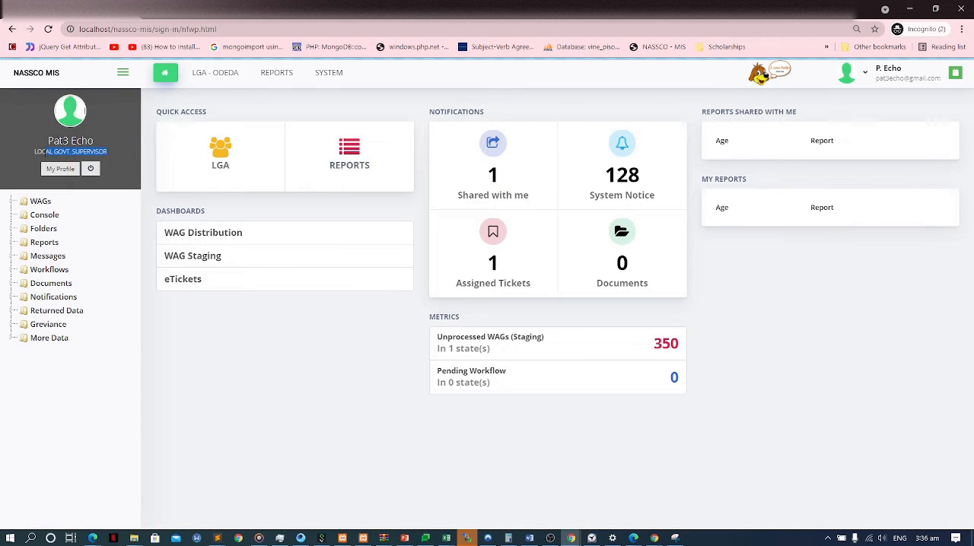
Open the All Grievances list in the E-Tickets section of LGA - ODEDA.
click(215, 73)
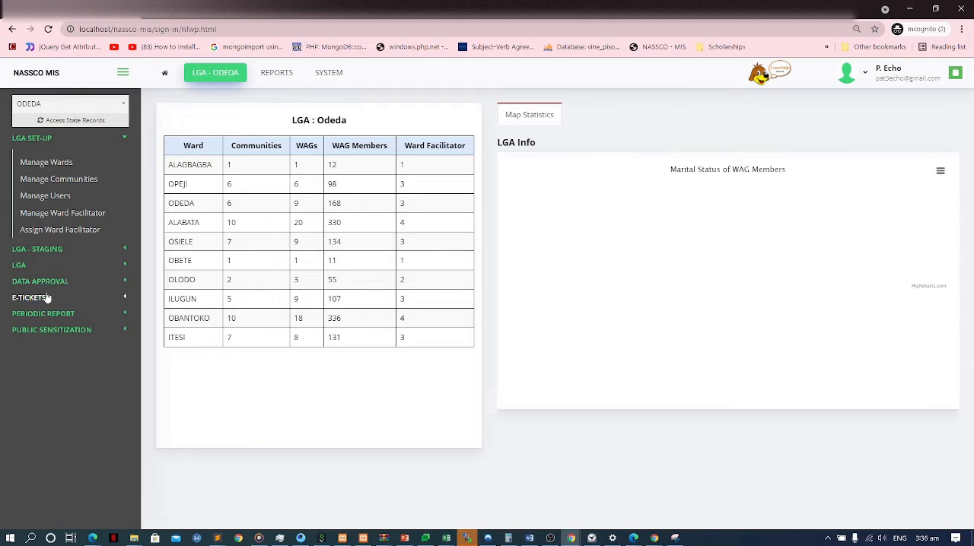
click(23, 298)
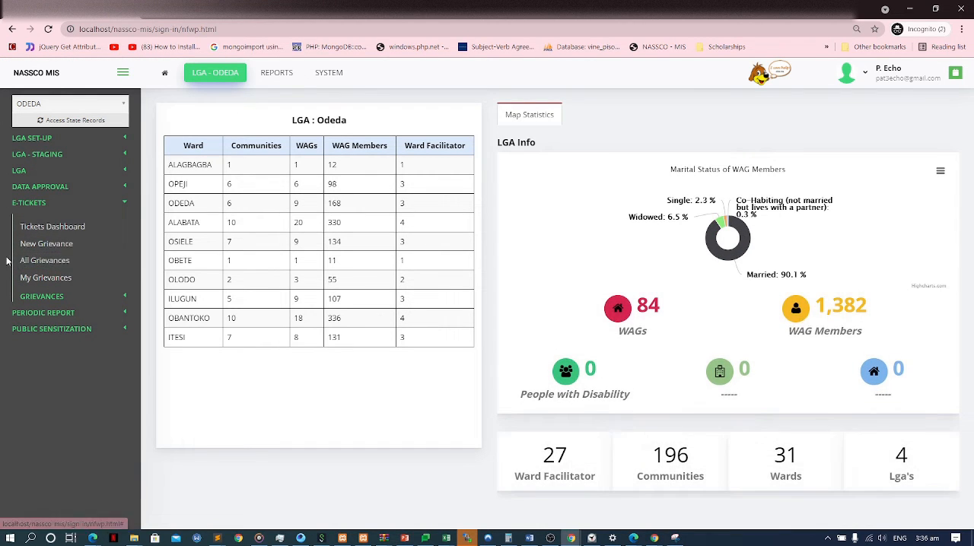
drag(22, 258, 86, 256)
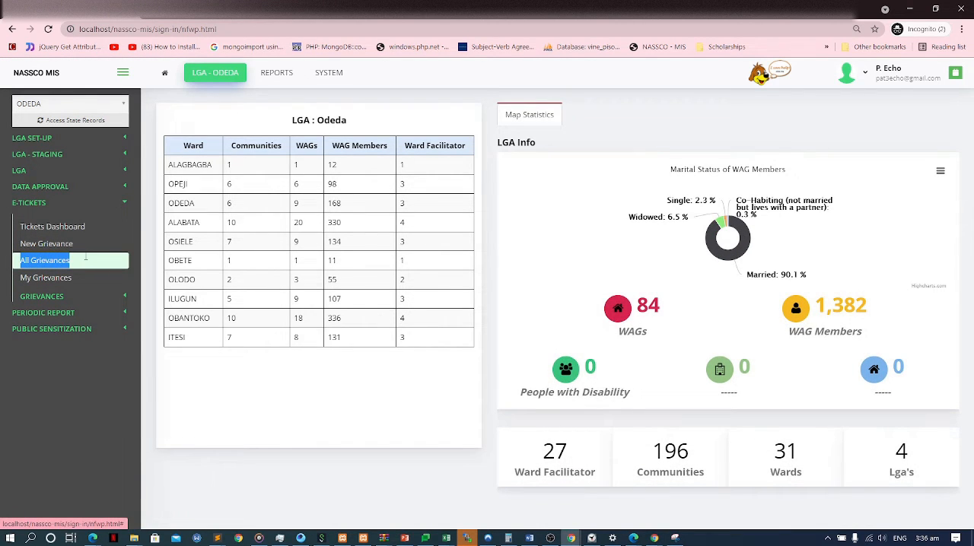
click(122, 260)
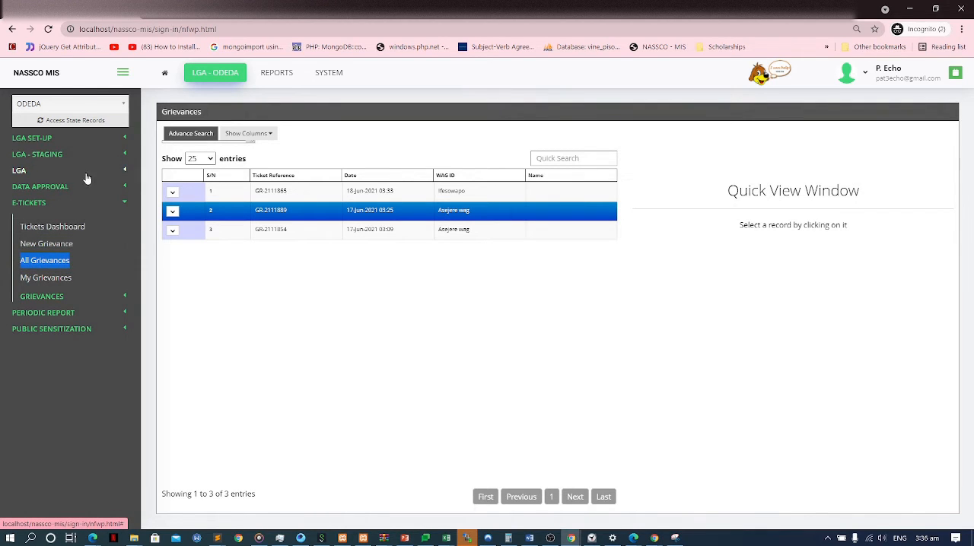
Switch to the Edge window of the state officer and open the All Grievances list in the E-Tickets section of SPCU - OGUN.
key(alt+Tab)
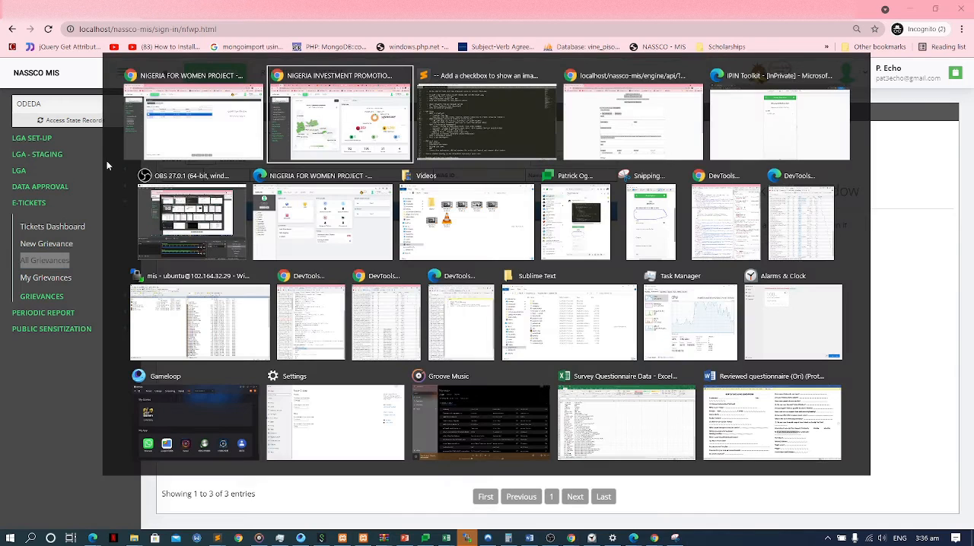
key(Tab)
key(Tab)
click(281, 209)
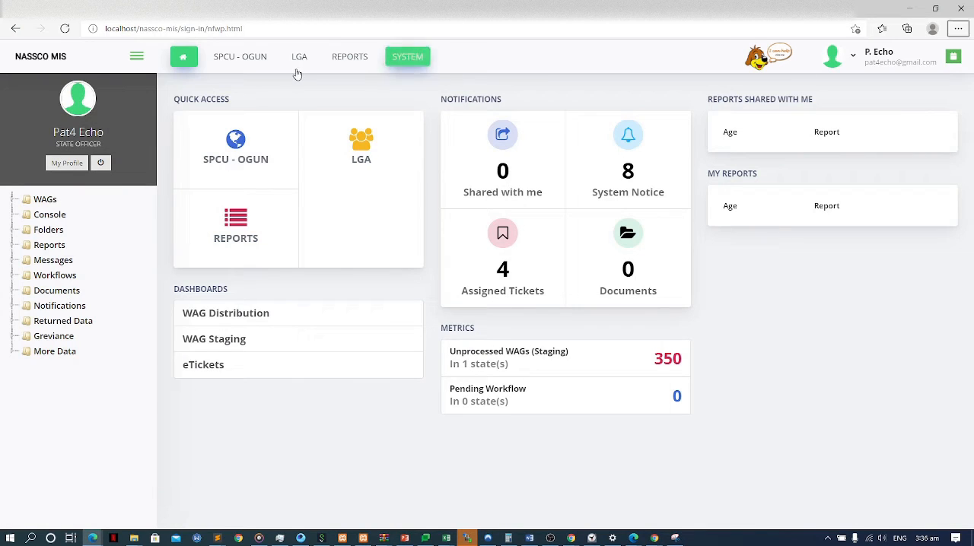
click(265, 70)
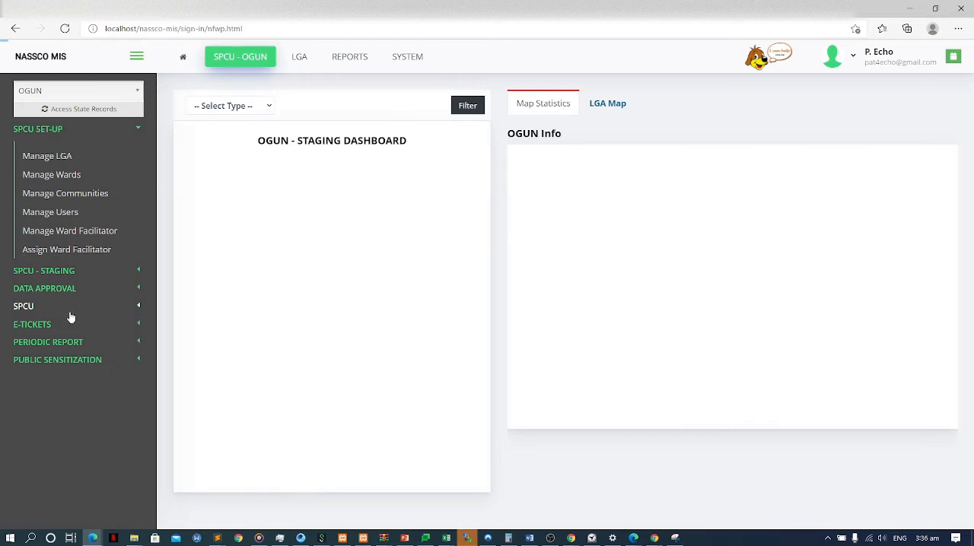
click(58, 325)
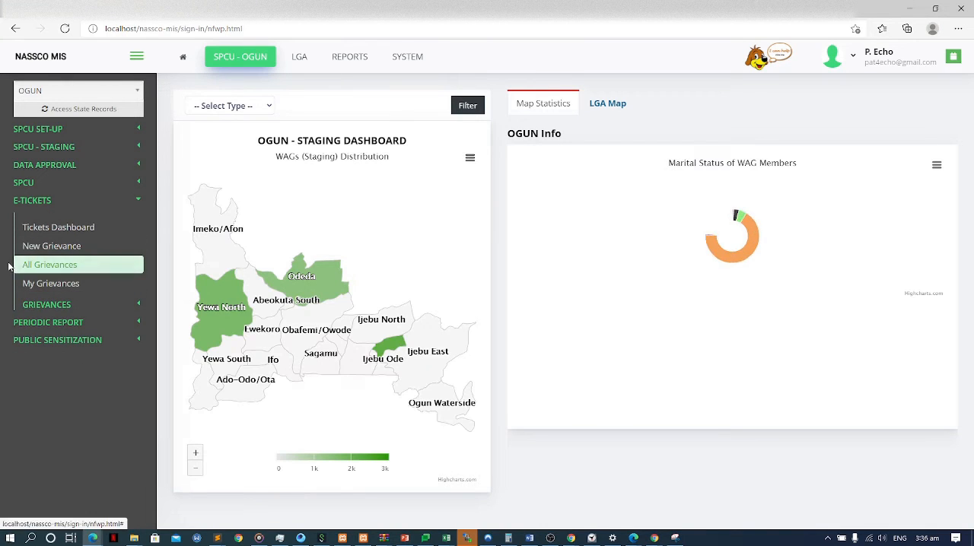
drag(124, 265, 152, 263)
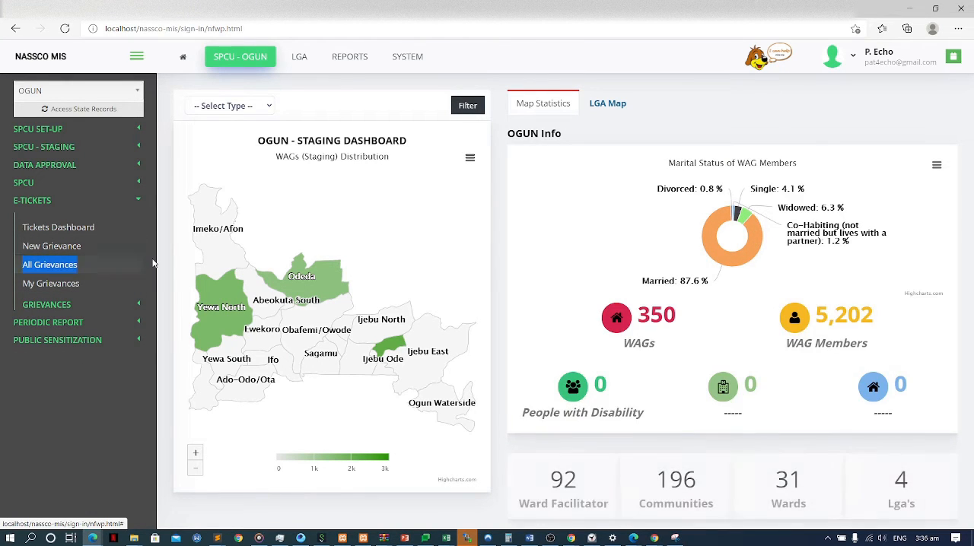
click(126, 265)
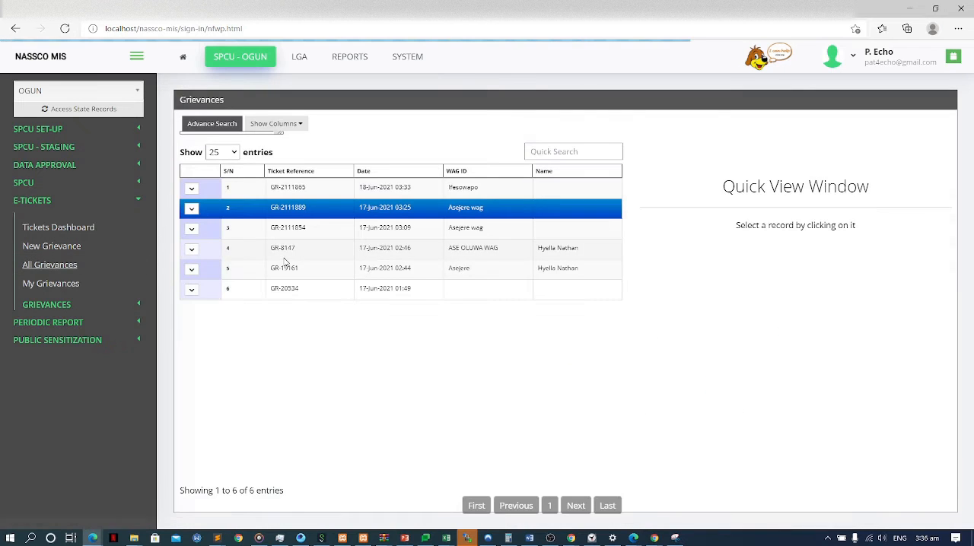
Switch to the Nigeria Investment Promotion window and open the All Grievances list in the E-Tickets section of FPCU.
key(alt+Tab)
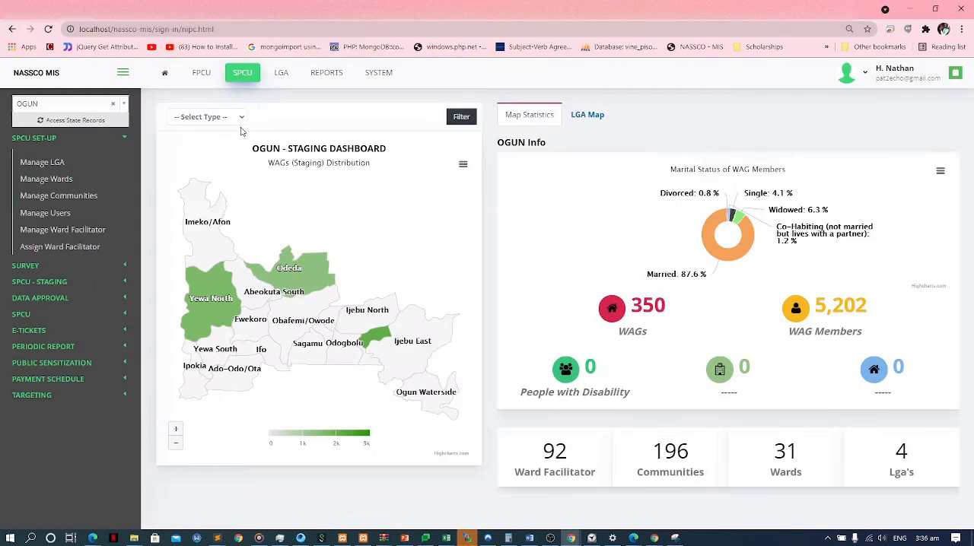
click(202, 73)
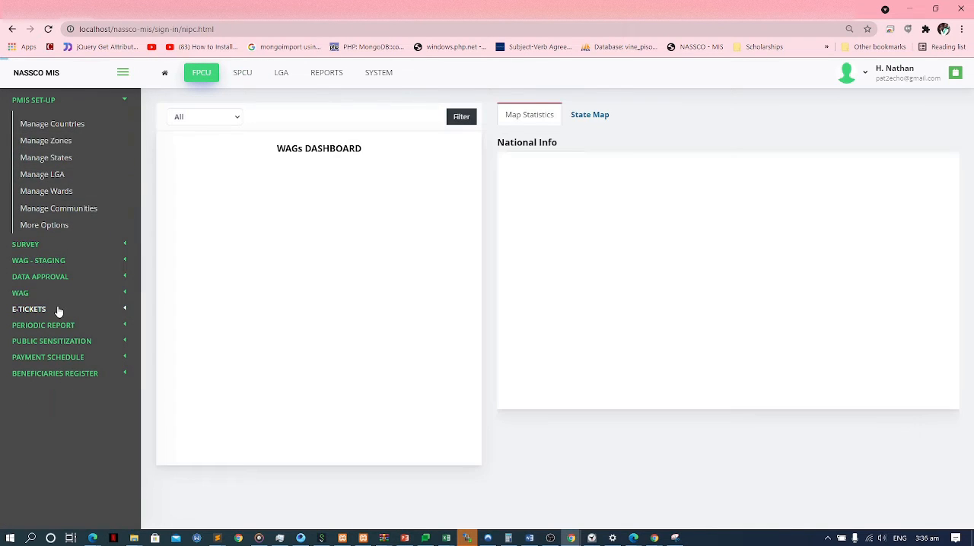
click(58, 309)
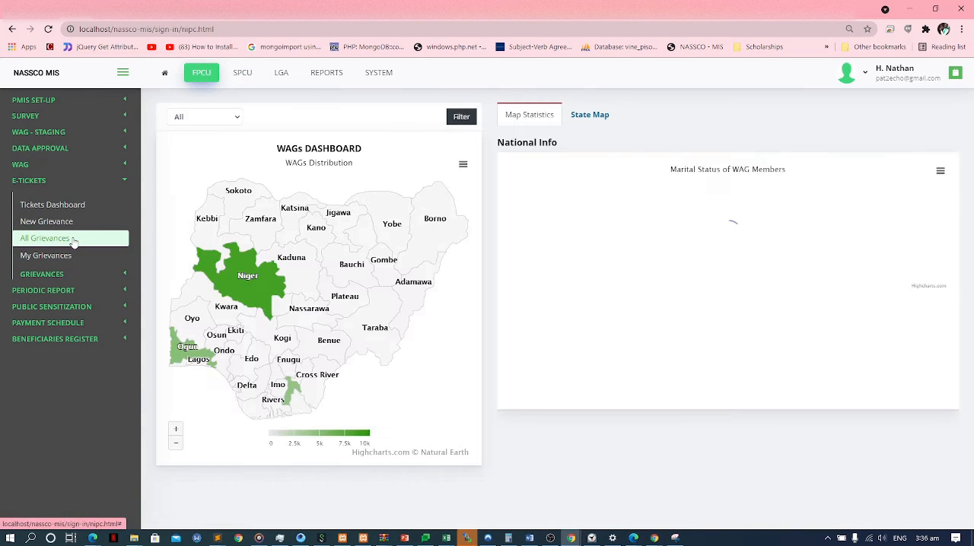
click(83, 237)
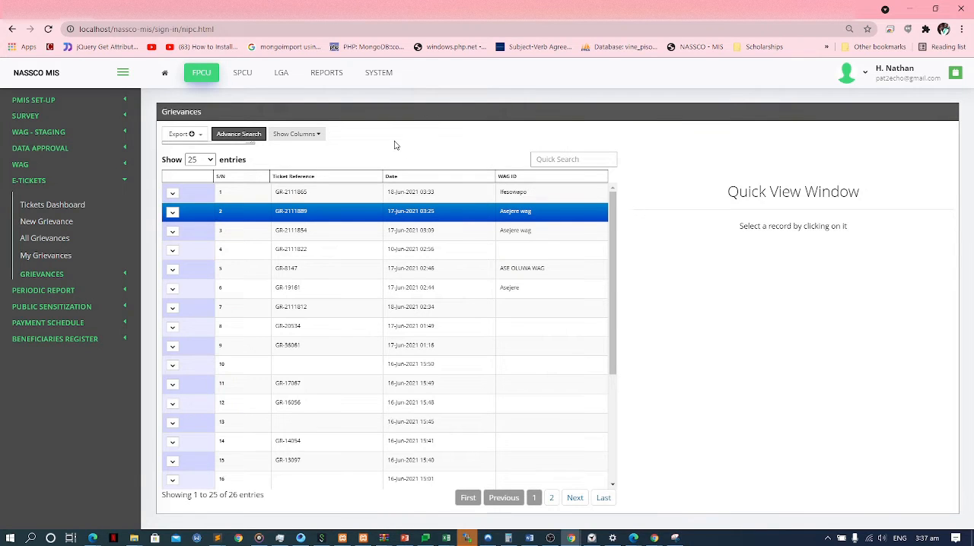
Return to the LGA - ODEDA incognito window and examine the Ifesowapo grievance's age and creator in the quick view.
key(super+Tab)
key(Escape)
key(alt+Tab)
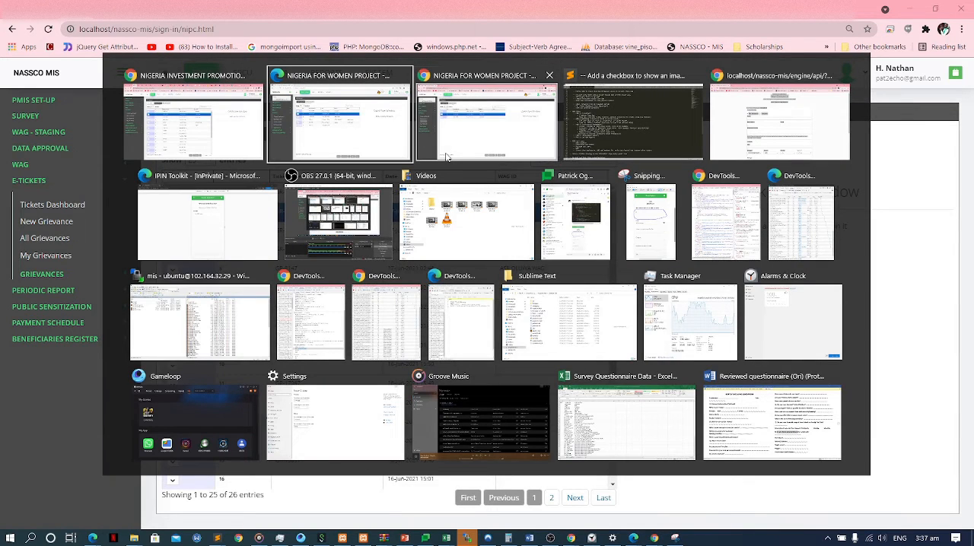
key(alt+Tab)
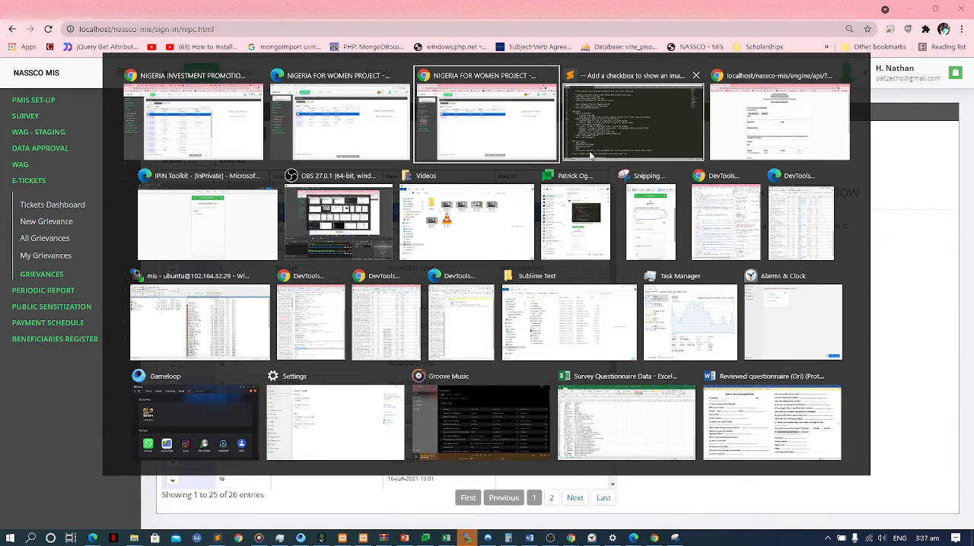
click(531, 149)
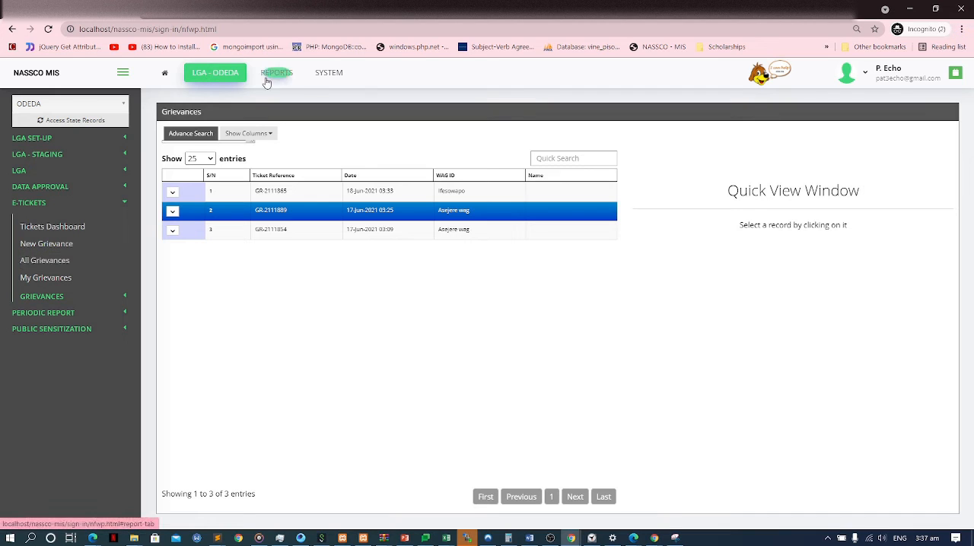
click(87, 261)
click(314, 197)
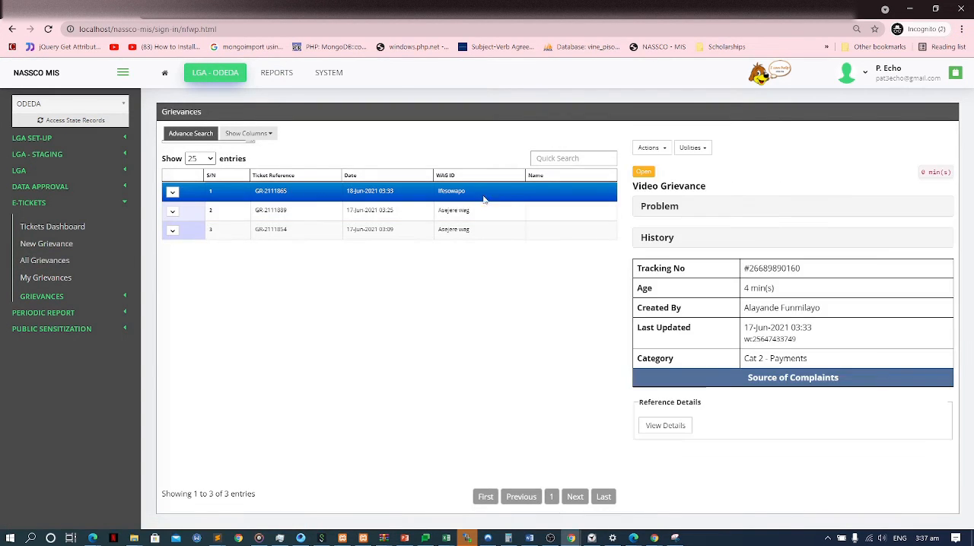
drag(744, 289, 799, 293)
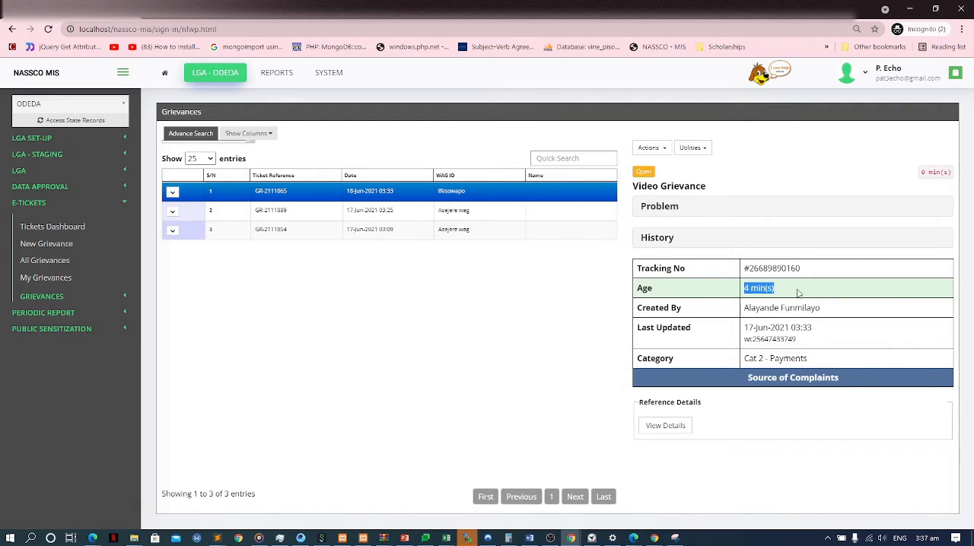
drag(744, 309, 733, 291)
Examine the Assign form of the Video Grievance ticket, including its Assign To field, and close it without assigning.
click(651, 148)
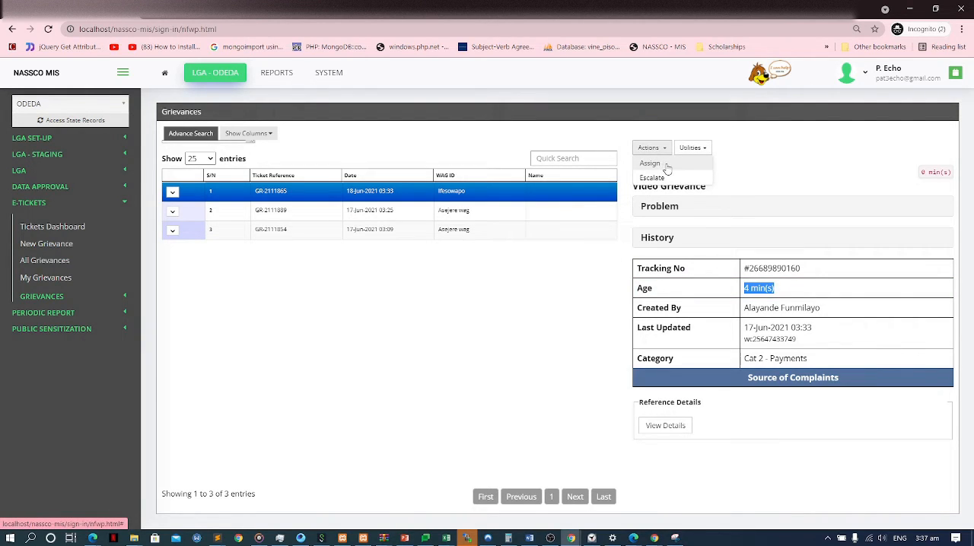
click(668, 164)
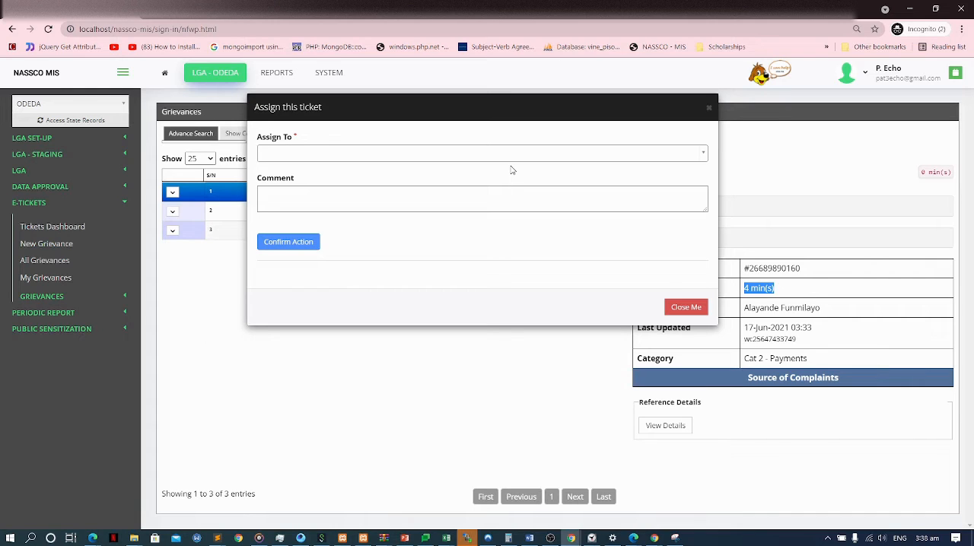
click(452, 351)
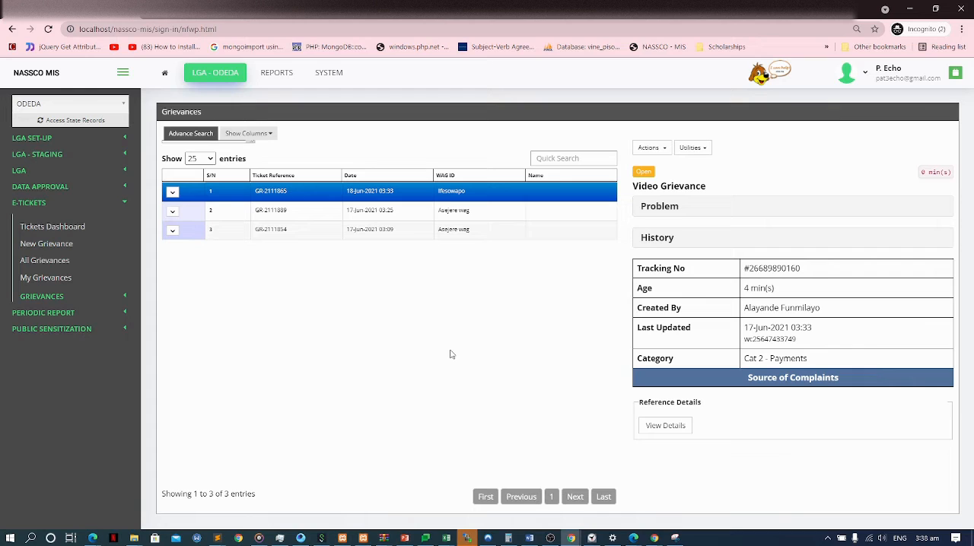
click(649, 148)
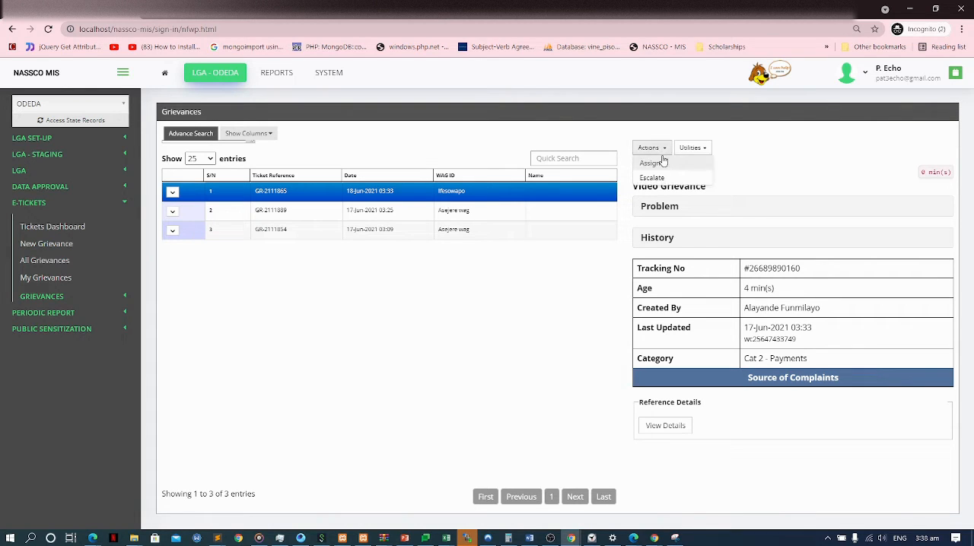
click(647, 166)
click(431, 160)
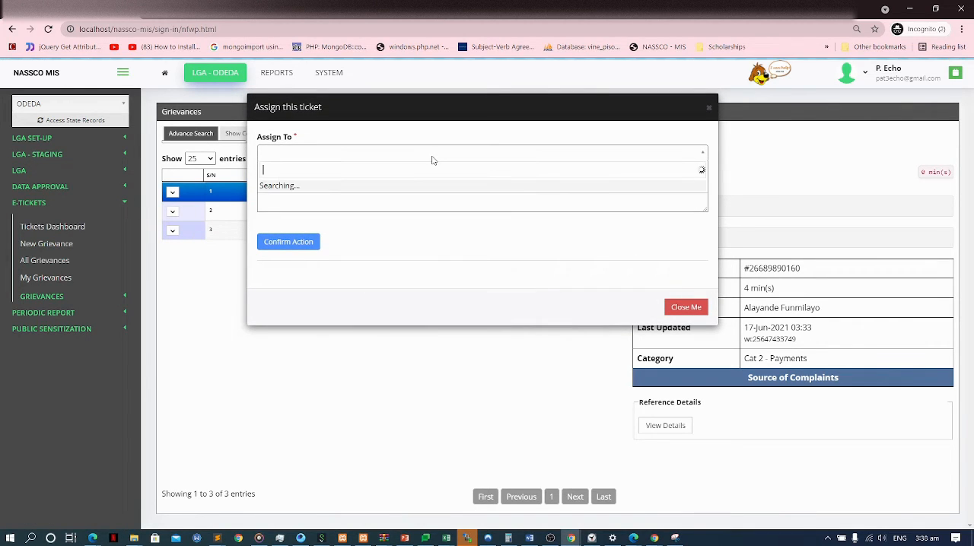
click(712, 155)
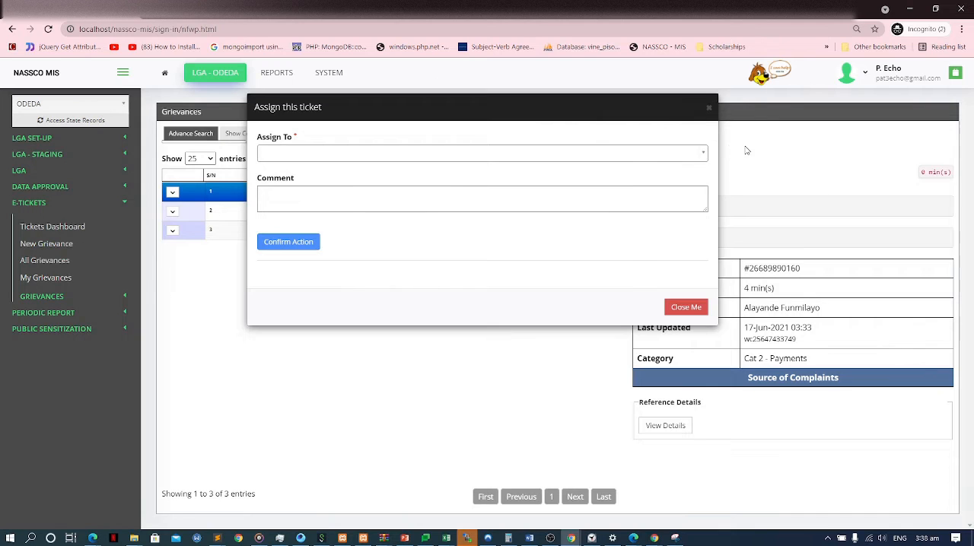
click(744, 147)
Escalate the Video Grievance ticket to the listed state officer with the comment "Hlep him".
click(663, 149)
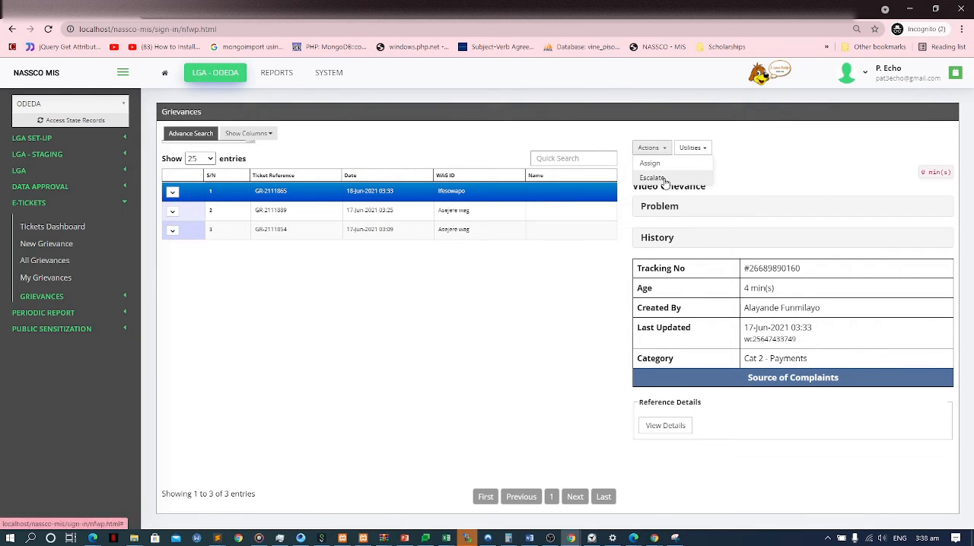
click(664, 180)
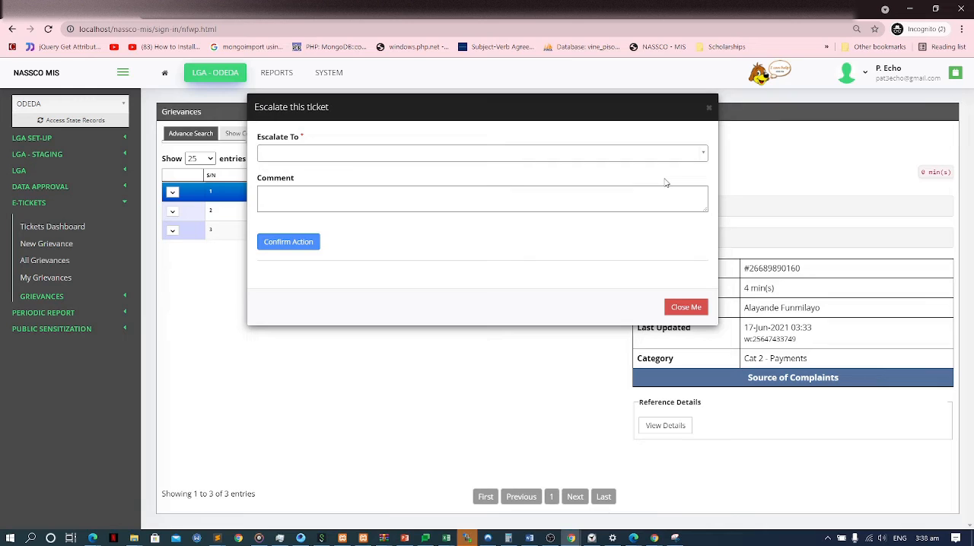
click(661, 156)
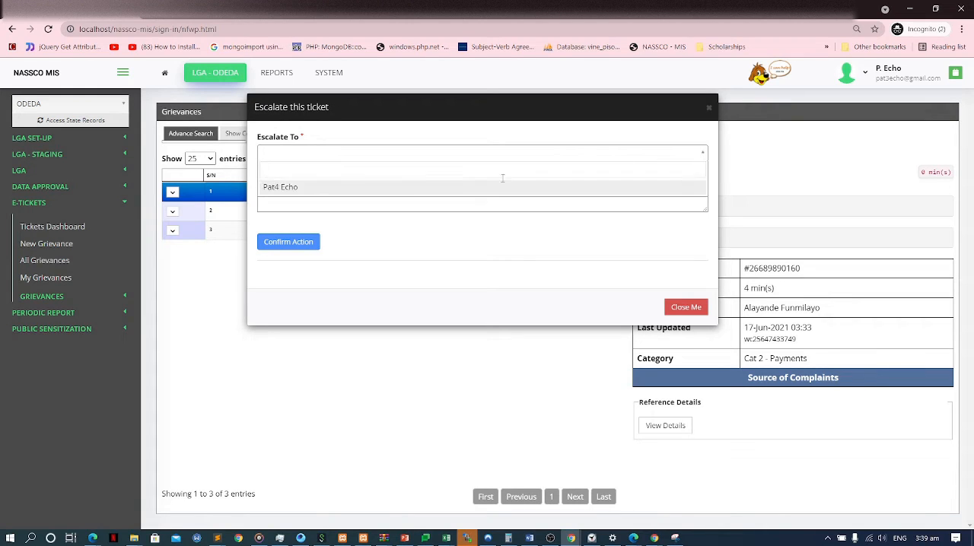
click(368, 188)
click(312, 188)
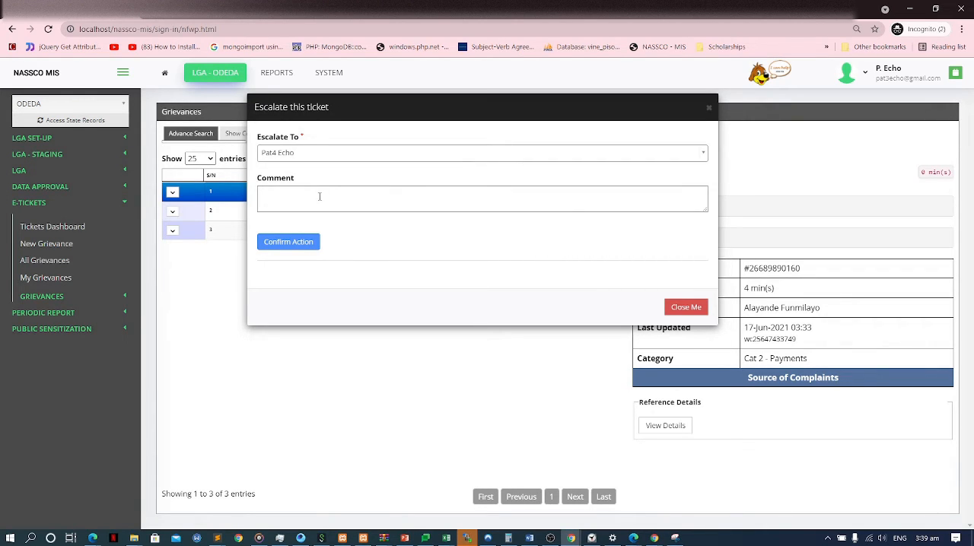
text(Hlep him)
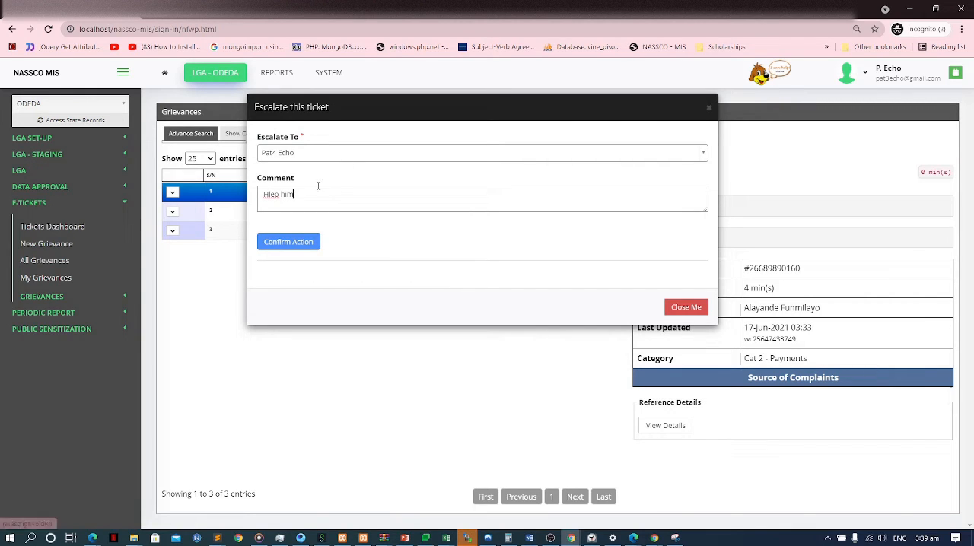
click(296, 241)
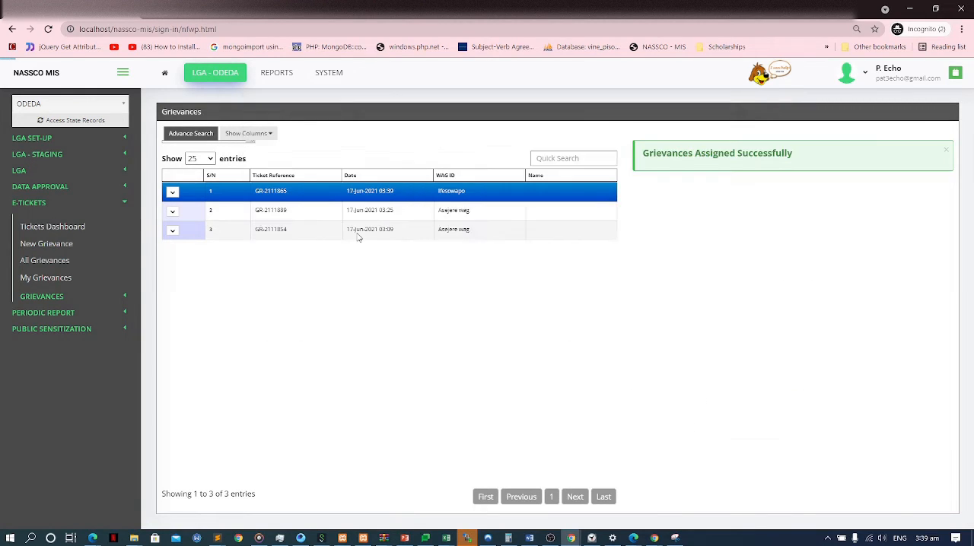
Switch to the state officer's Edge window and open the Assigned Tickets list from the home page.
key(alt+Tab)
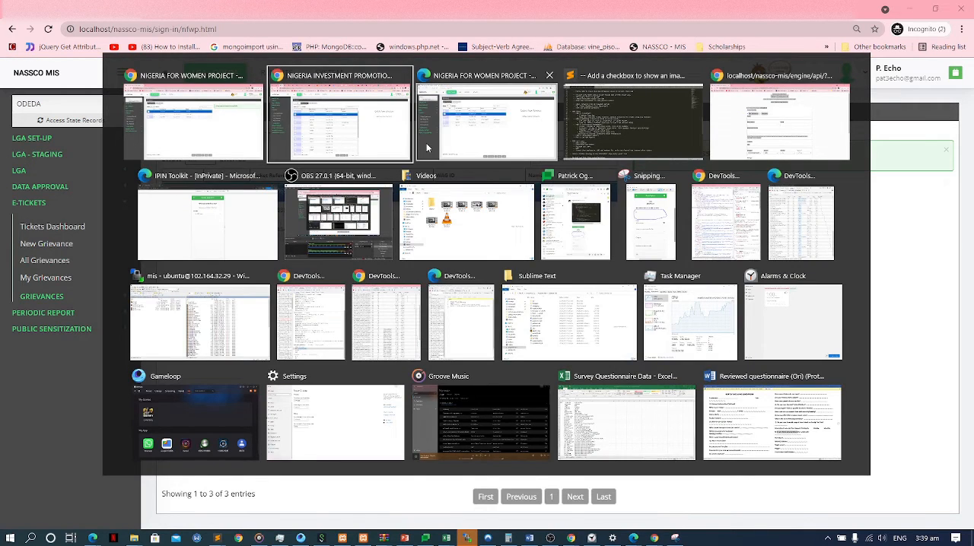
key(alt+Tab)
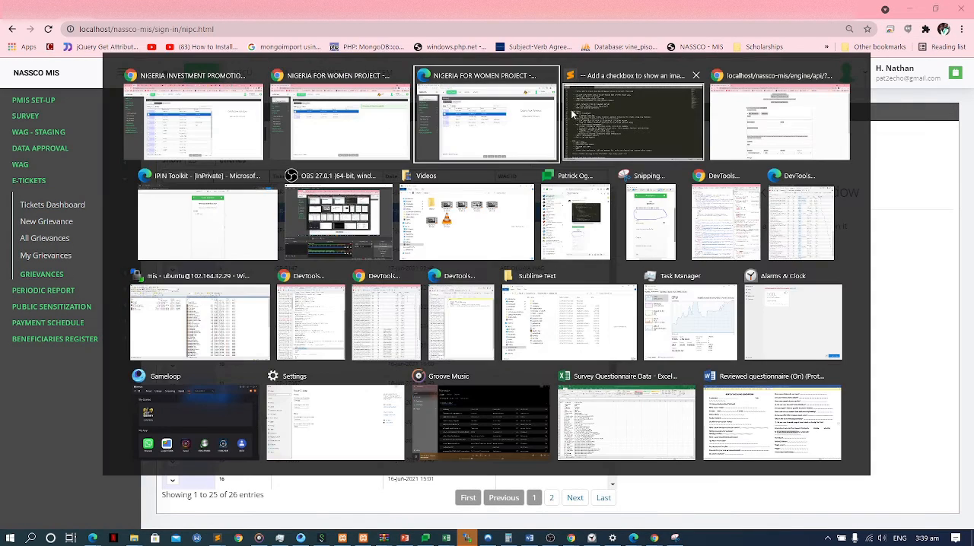
click(571, 109)
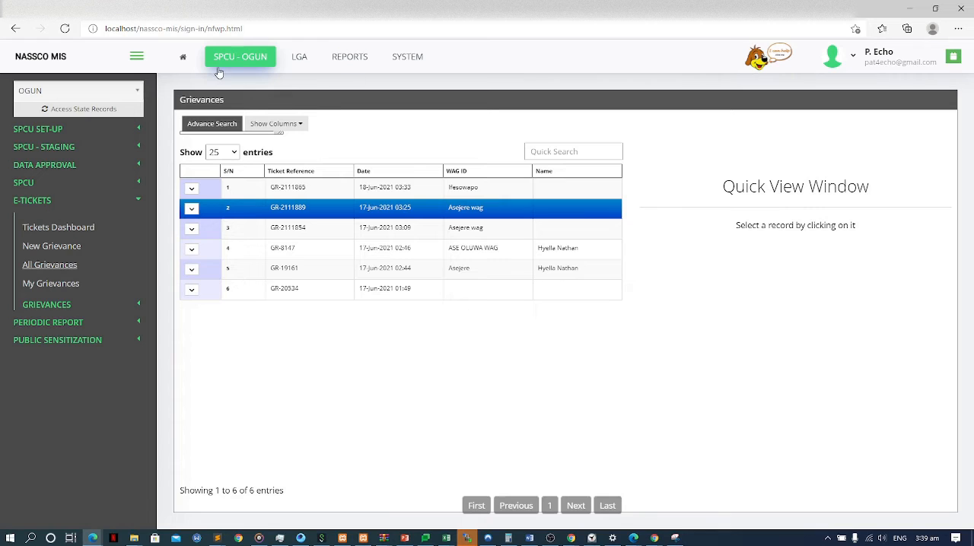
click(183, 56)
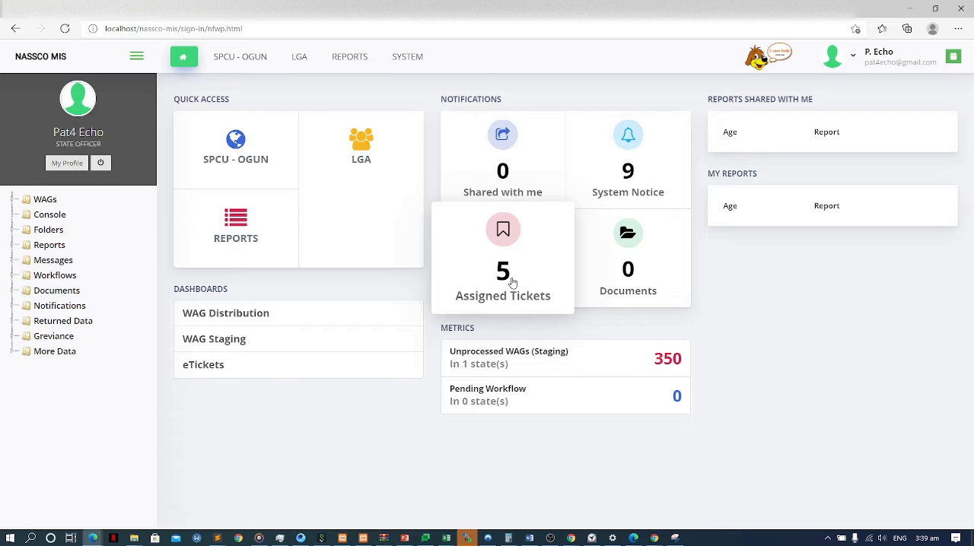
click(456, 278)
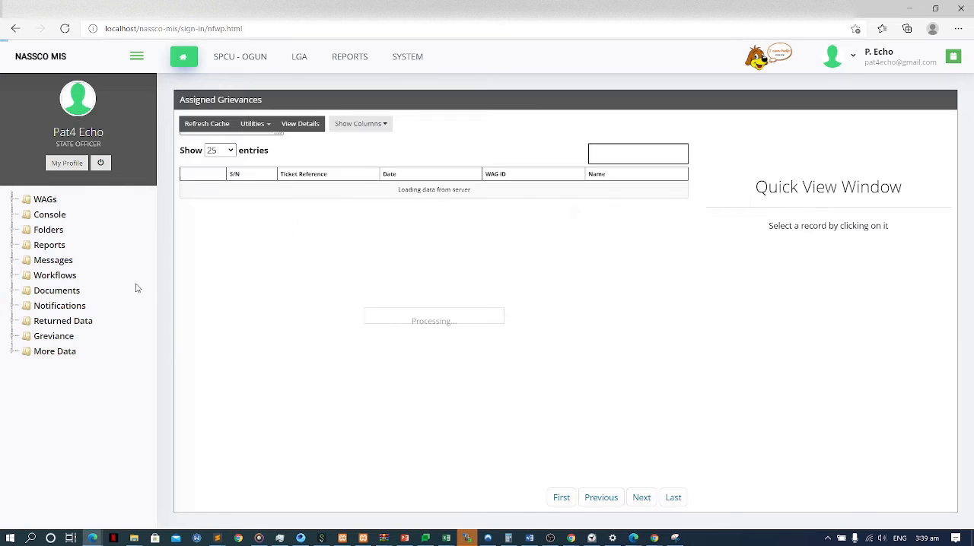
Respond to the assigned Ifesowapo ticket with the text "Go to so so so...." and save the response.
click(371, 190)
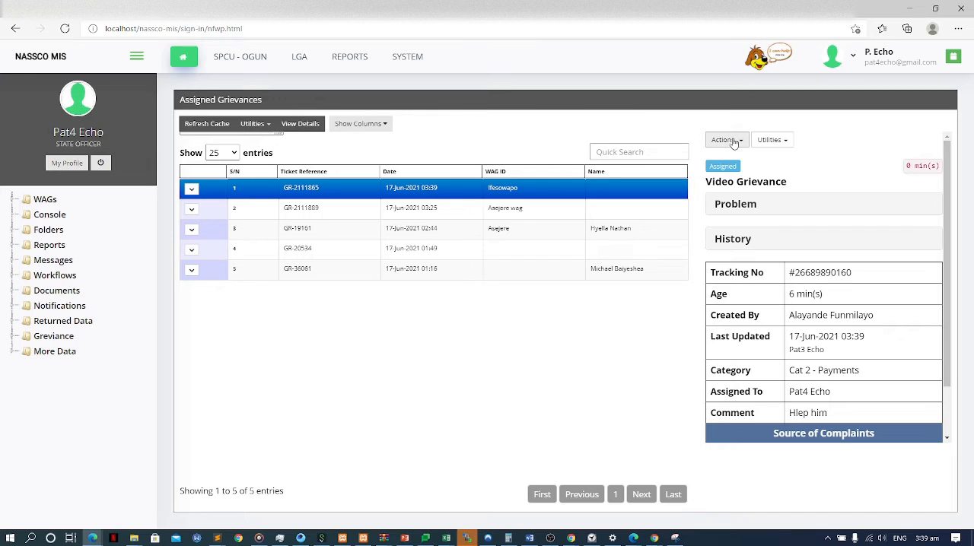
click(733, 143)
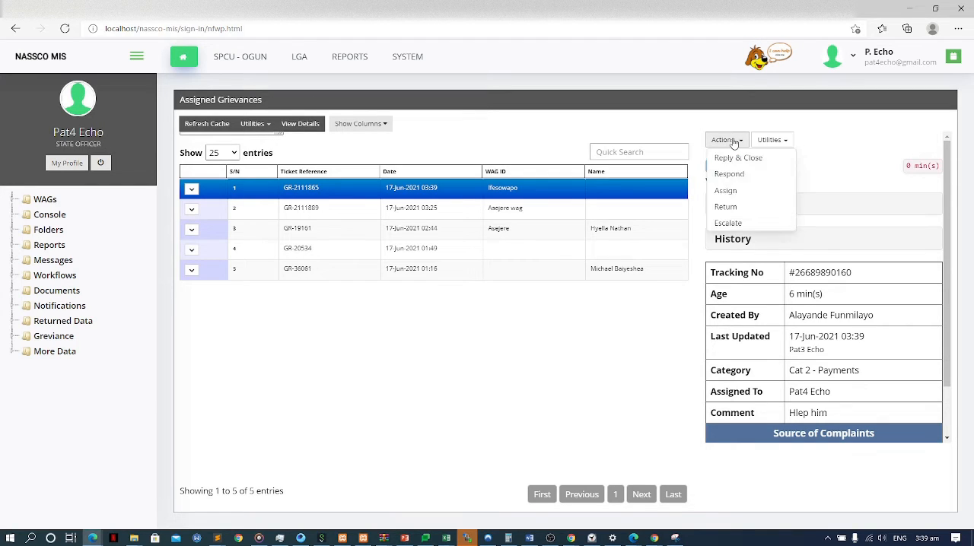
click(735, 175)
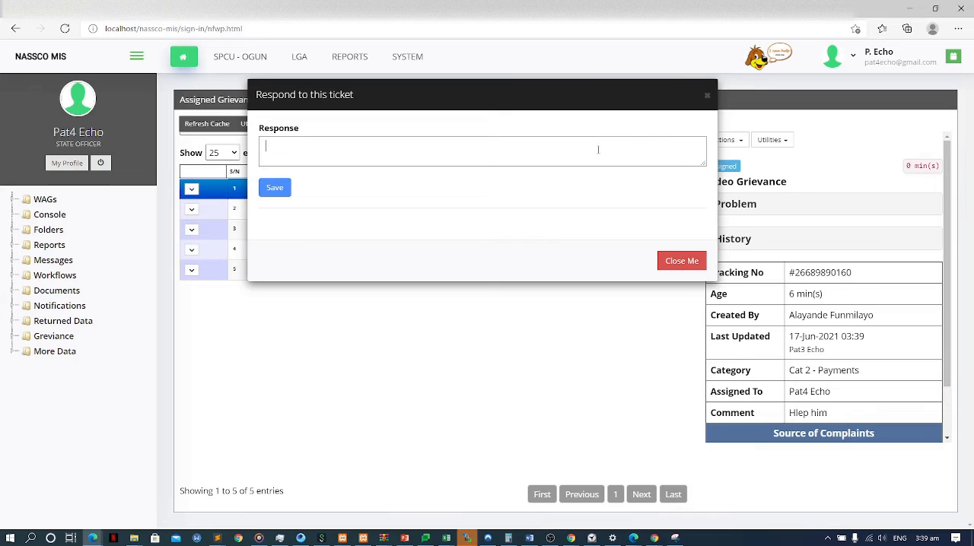
text(Go to so so so....)
click(283, 189)
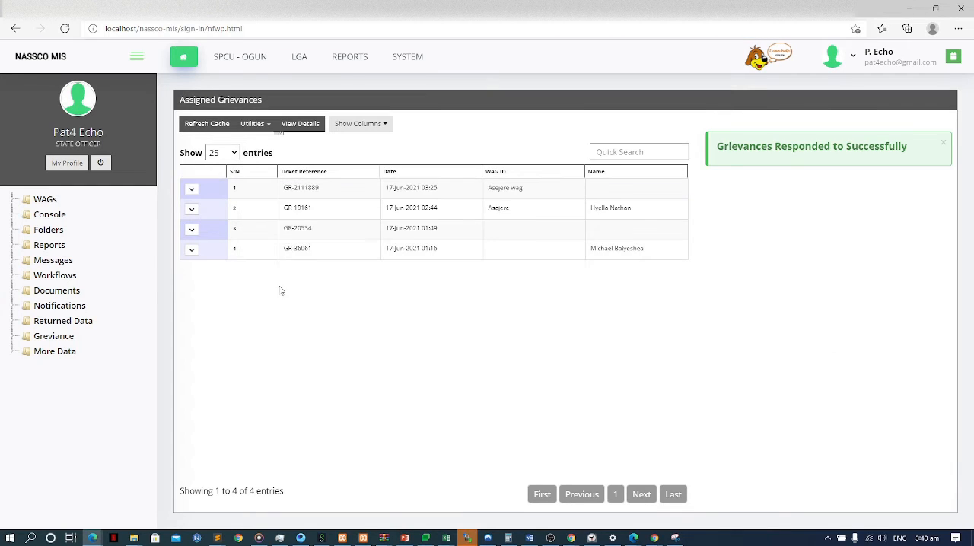
Switch to the federal FPCU window and examine the Ifesowapo grievance's status and response in the quick view.
key(alt+Tab)
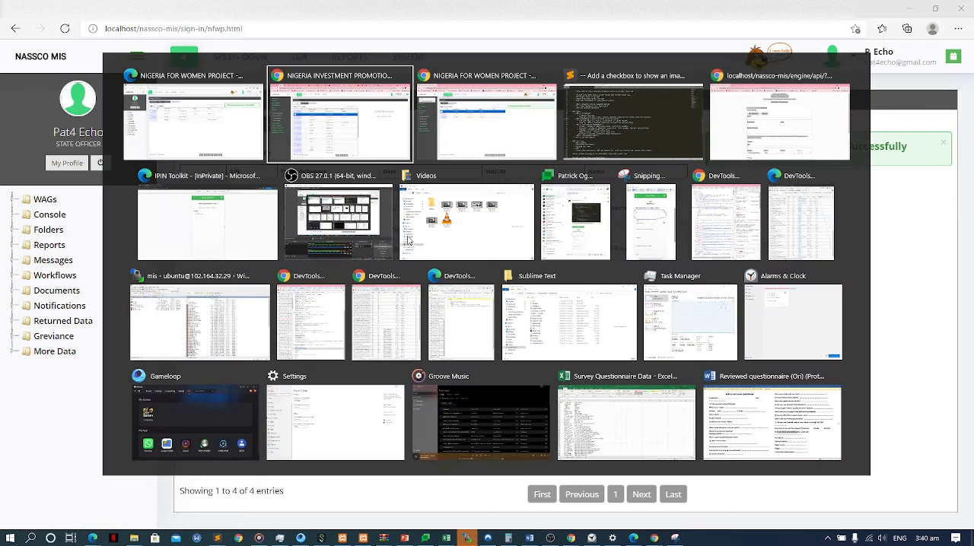
key(alt+Tab)
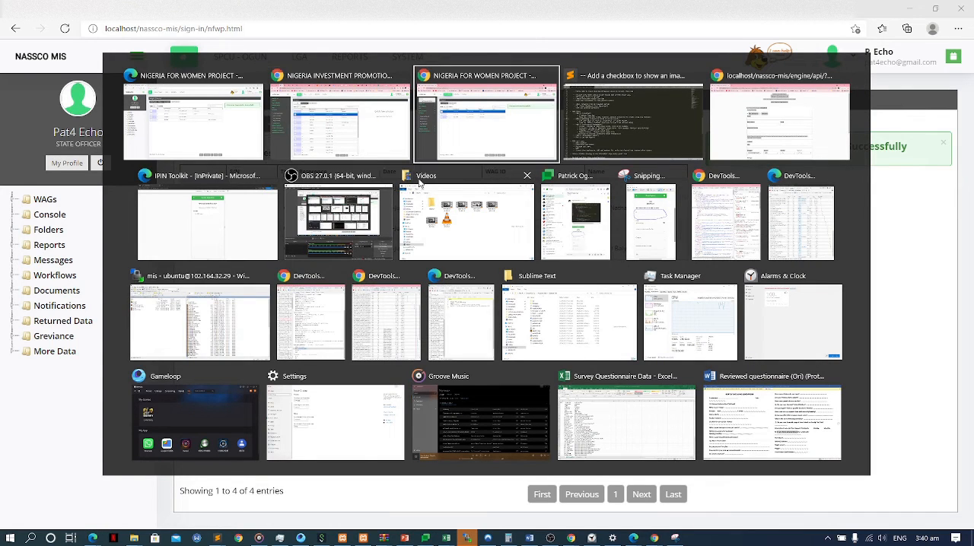
key(alt+shift+Tab)
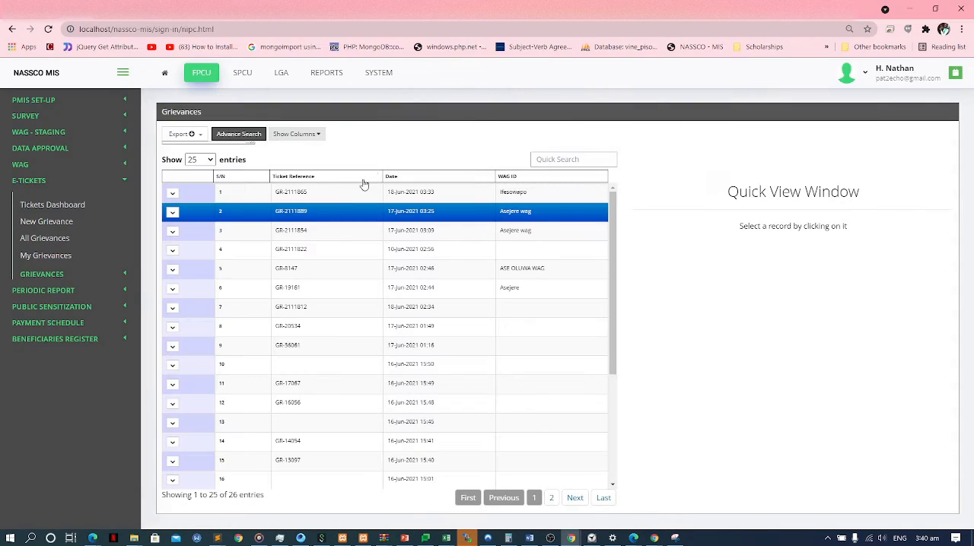
click(362, 193)
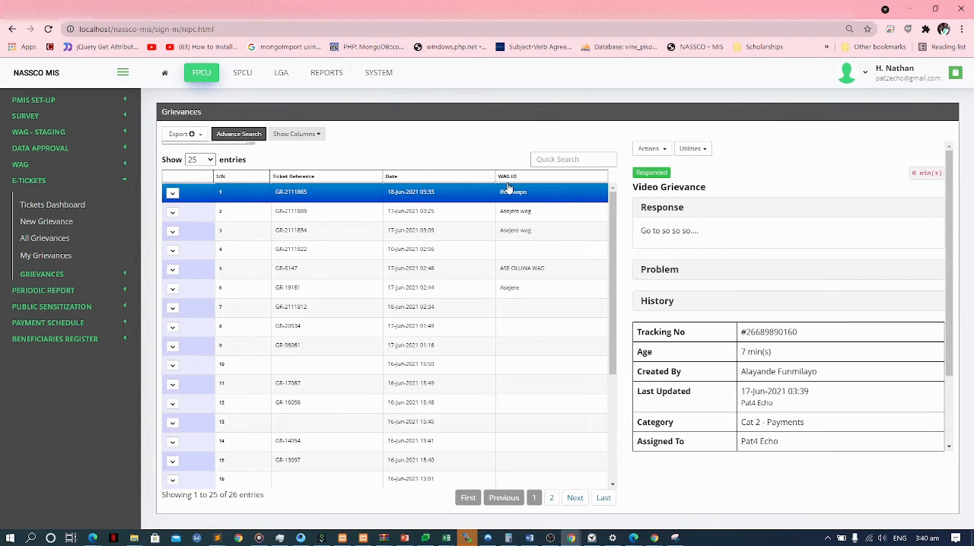
Switch to the LGA - ODEDA incognito window and examine the Ifesowapo grievance's response and available actions.
key(alt+Tab)
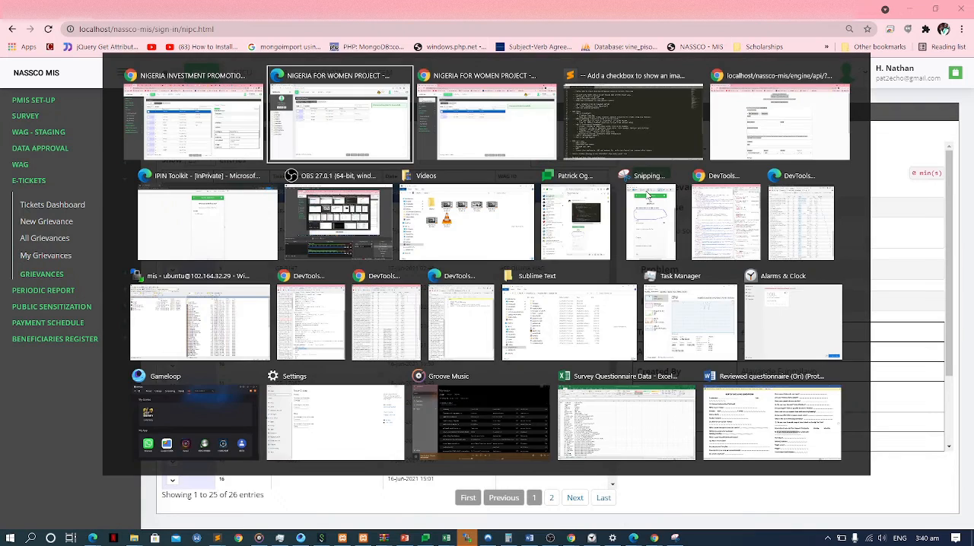
key(alt+Tab)
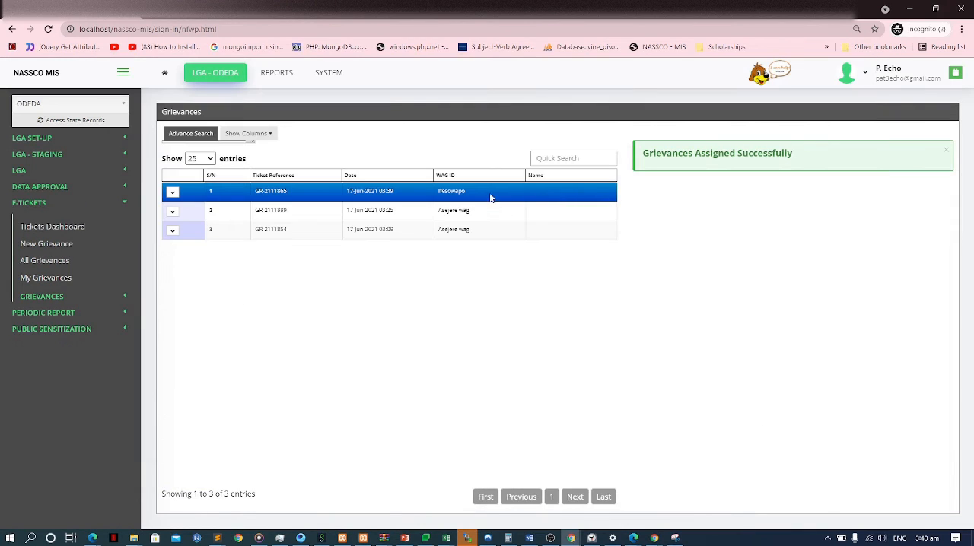
click(347, 191)
click(348, 191)
click(650, 149)
click(652, 150)
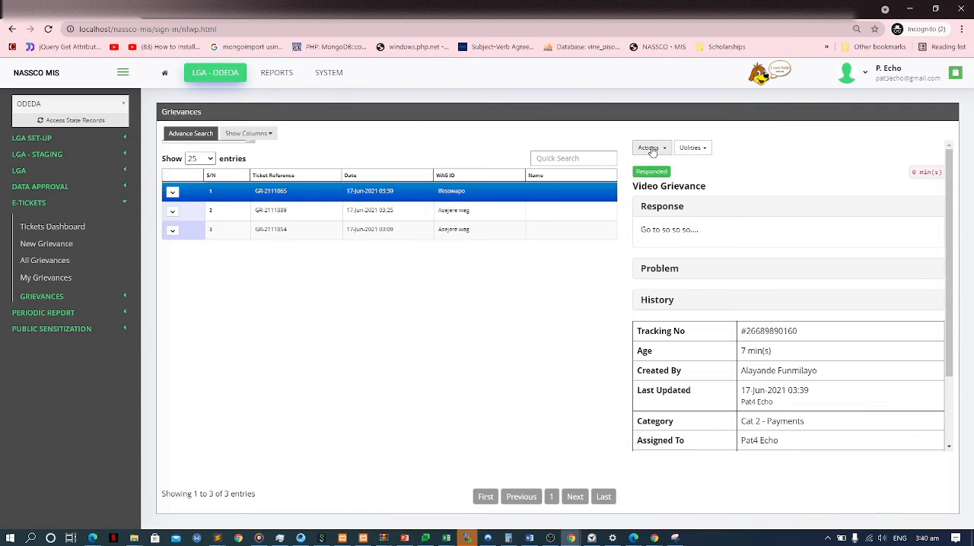
Return to the federal FPCU window and open the Reply & Close form for the Video Grievance ticket.
key(alt+Tab)
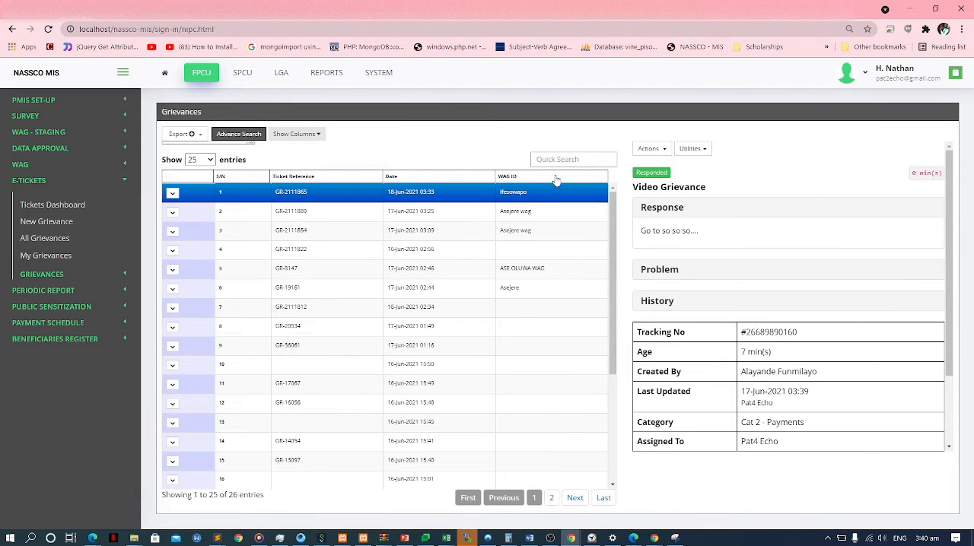
click(645, 148)
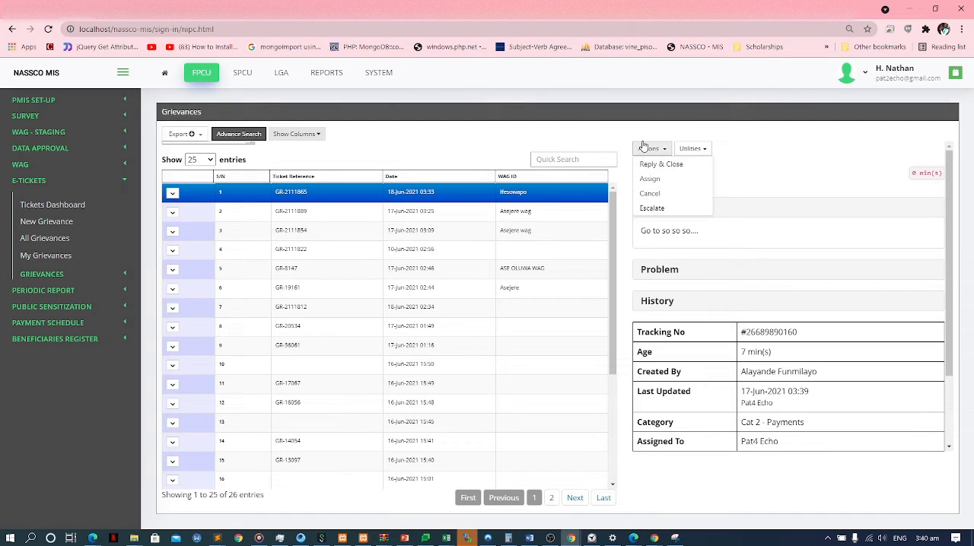
click(644, 148)
click(645, 149)
click(652, 150)
click(654, 149)
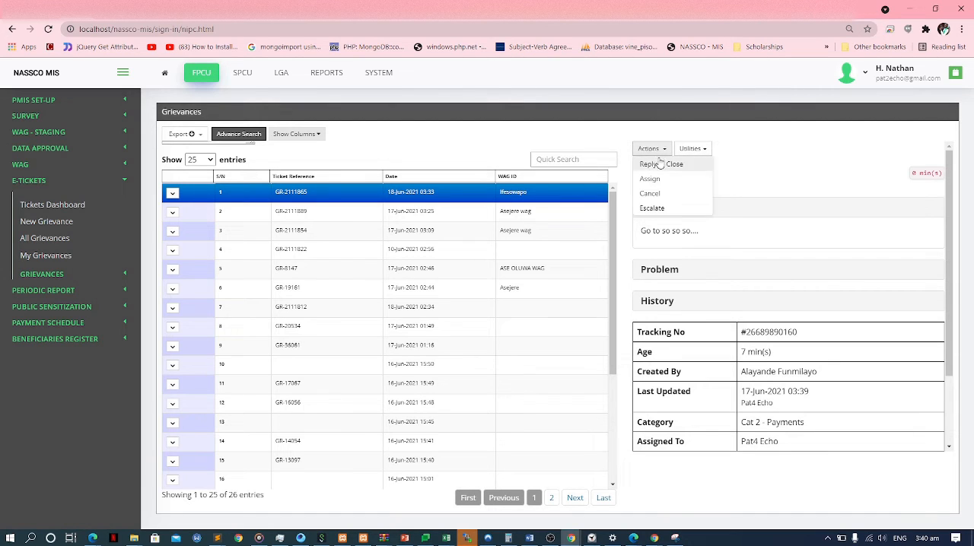
click(661, 164)
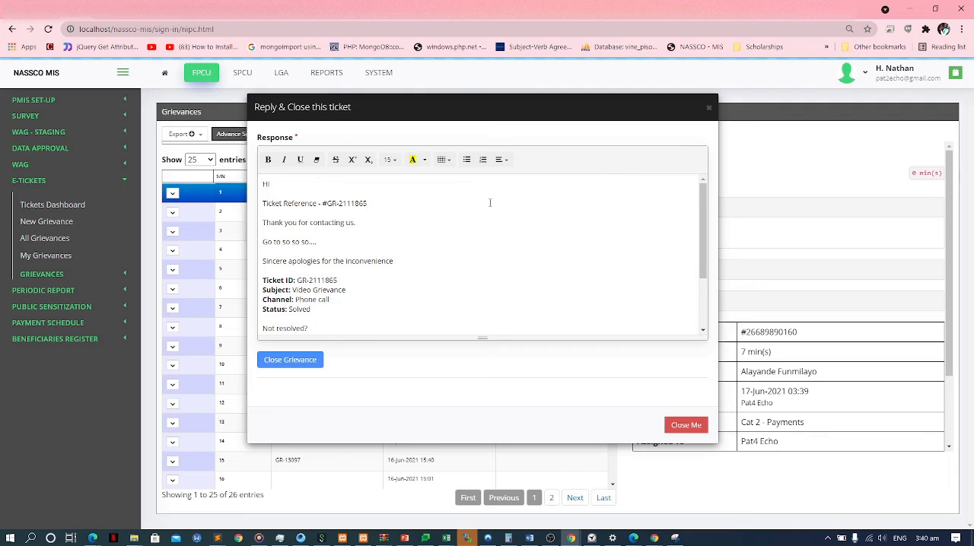
Read through the prefilled response in the Reply & Close form and dismiss the form without closing the grievance.
scroll(444, 253, down, 3)
scroll(444, 252, up, 3)
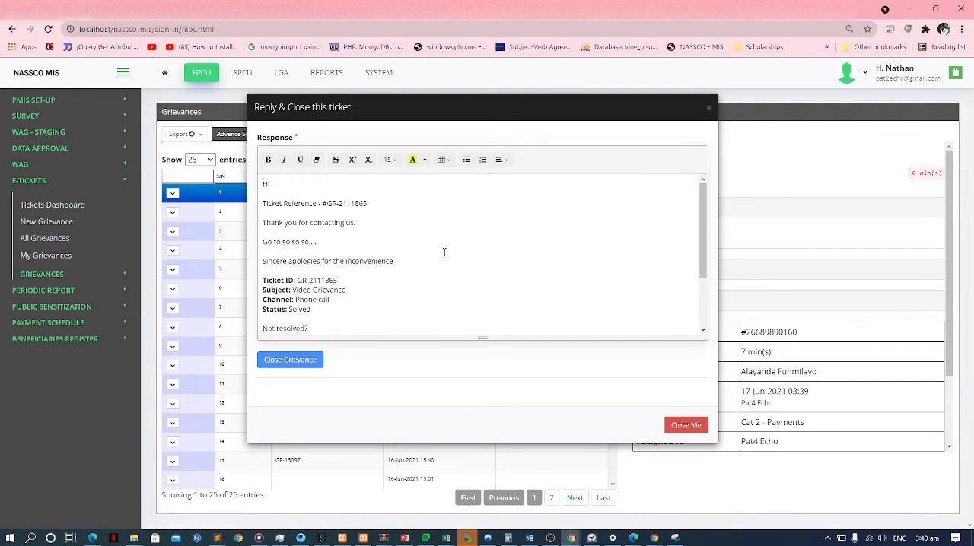
scroll(444, 252, down, 3)
scroll(441, 252, up, 3)
drag(376, 243, 385, 225)
click(739, 141)
click(661, 164)
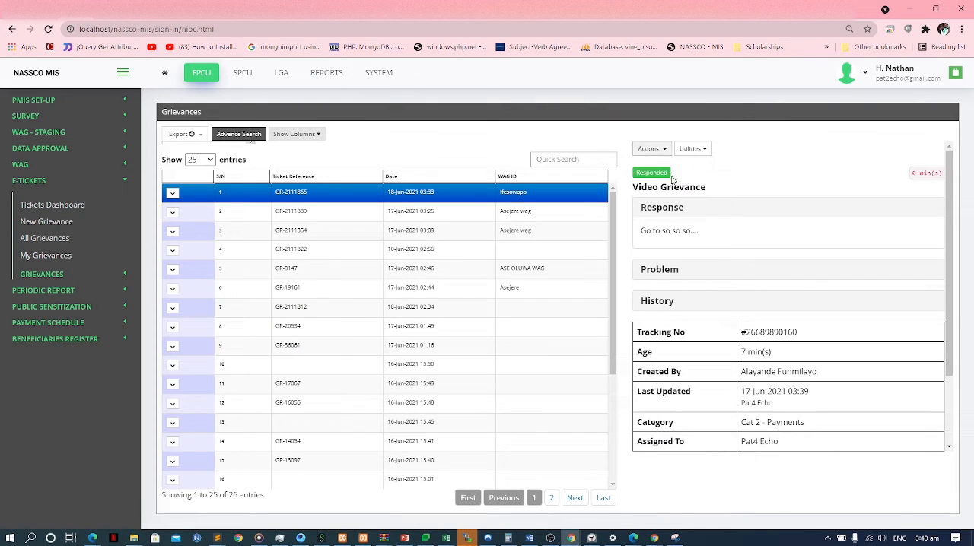
Reopen the Video Grievance ticket's Reply & Close form and examine its custom response line, ticket details and signature.
click(653, 149)
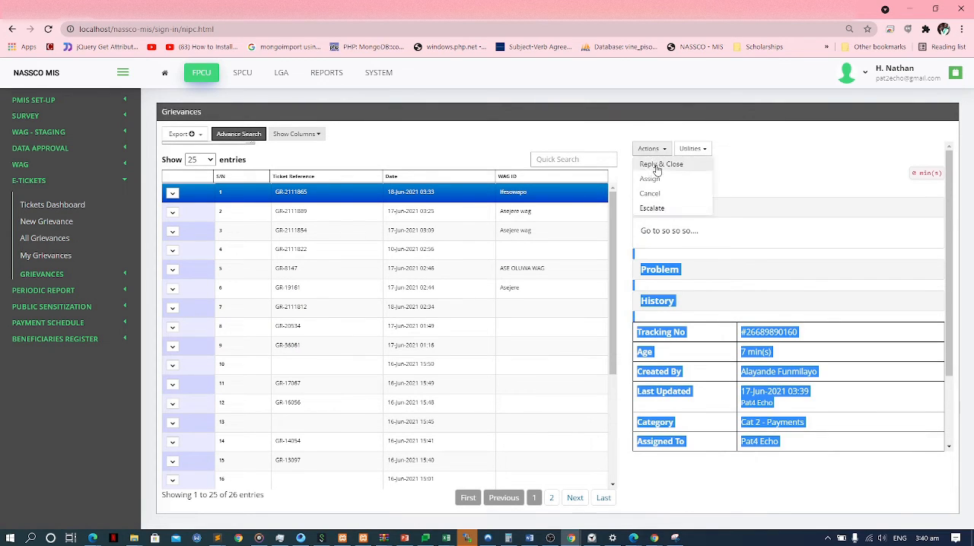
click(659, 171)
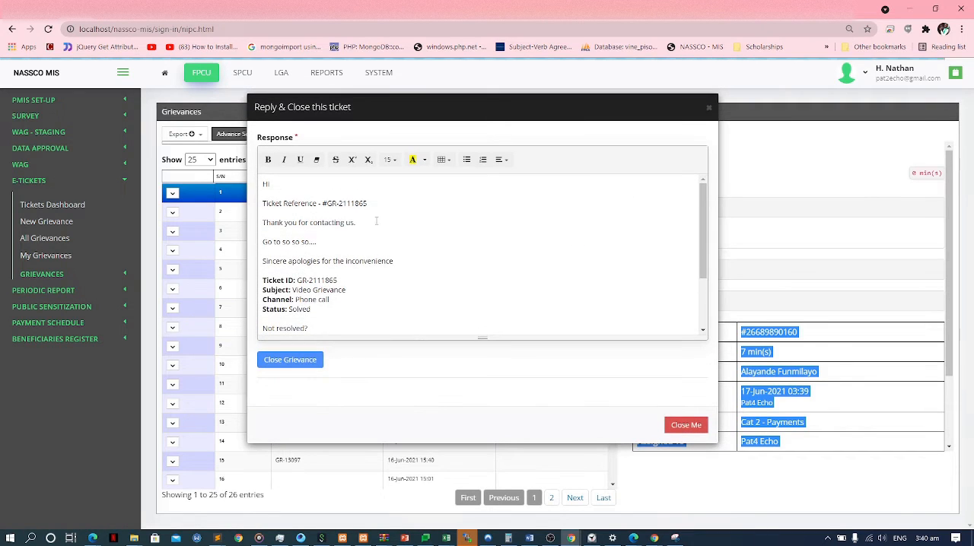
drag(365, 223, 337, 236)
click(286, 243)
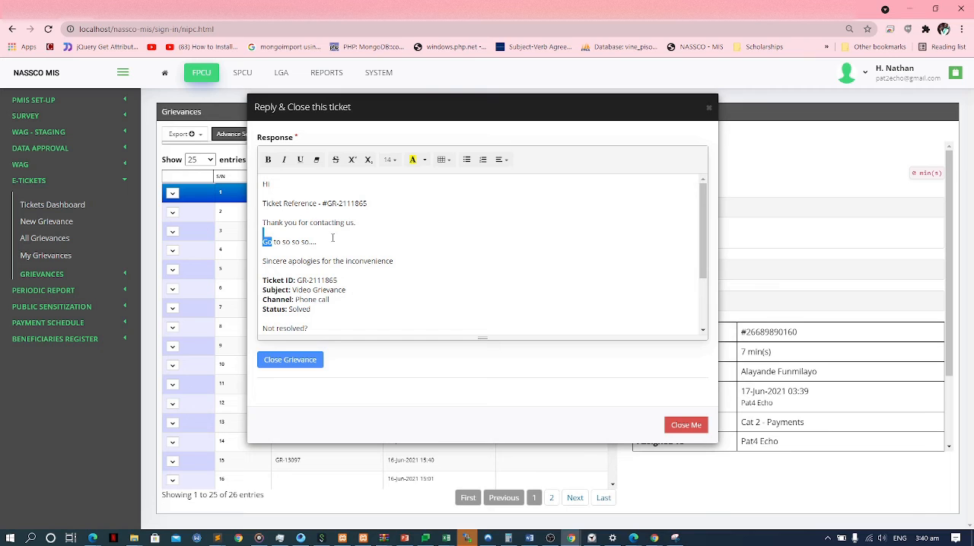
click(333, 238)
scroll(337, 235, down, 2)
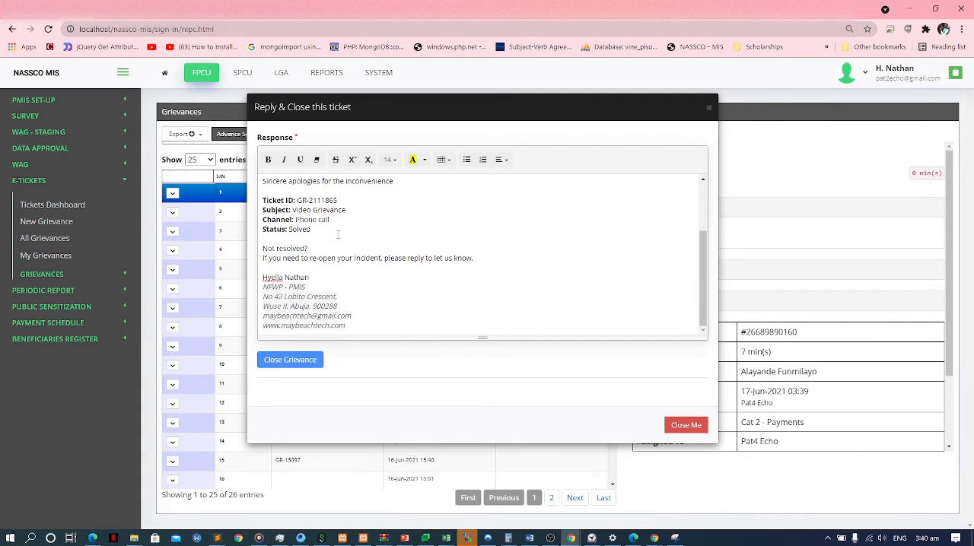
mouse_move(379, 325)
mouse_down()
mouse_move(290, 187)
mouse_move(289, 201)
mouse_up()
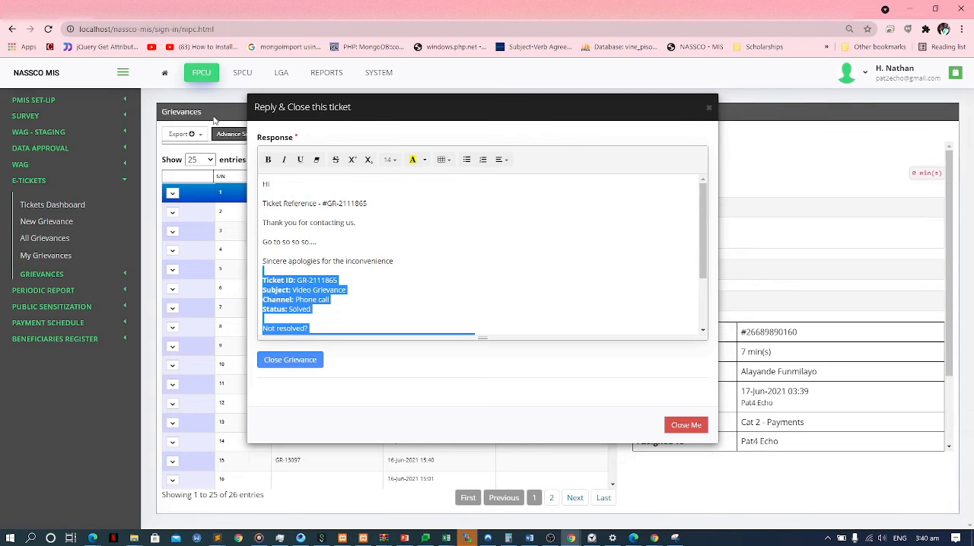
Switch to the system administration page and open Data Access in the Archives section.
click(150, 11)
click(259, 10)
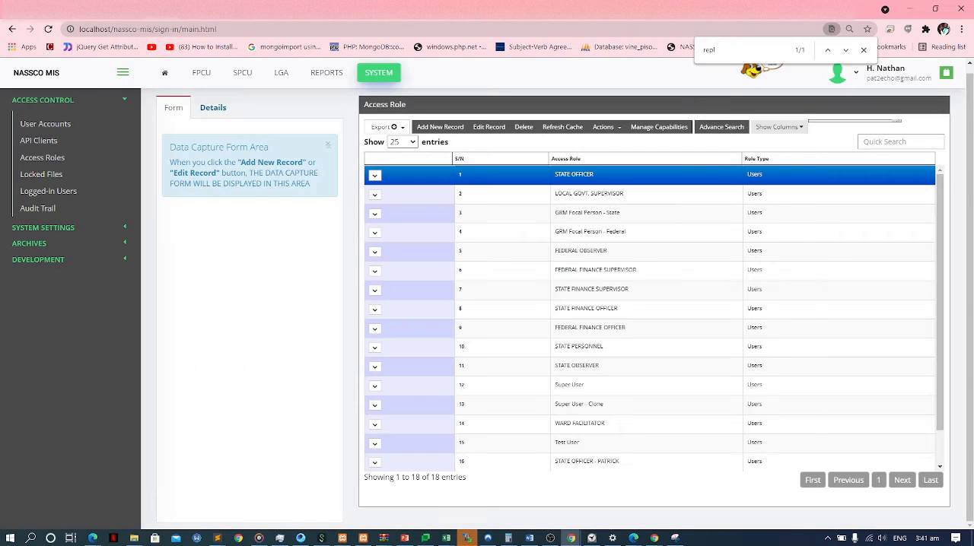
click(386, 76)
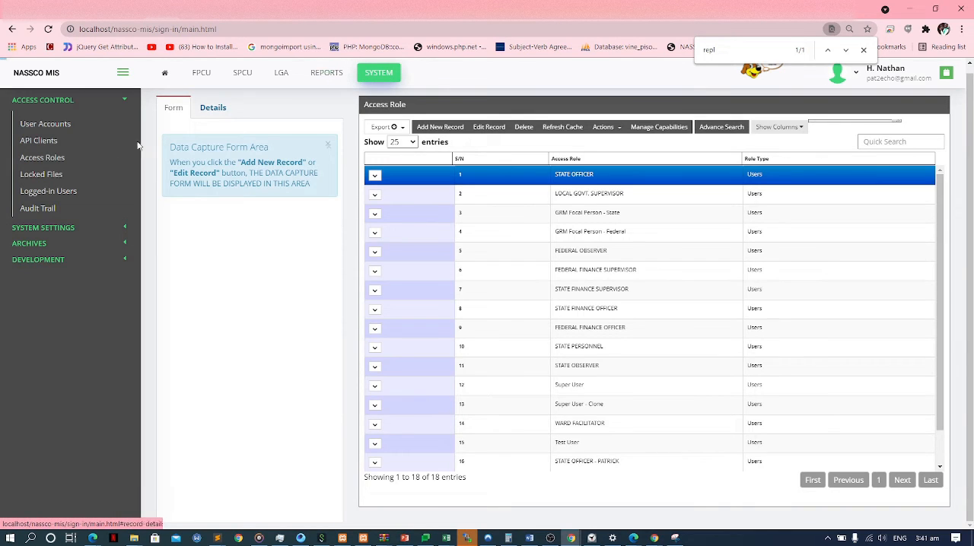
click(65, 226)
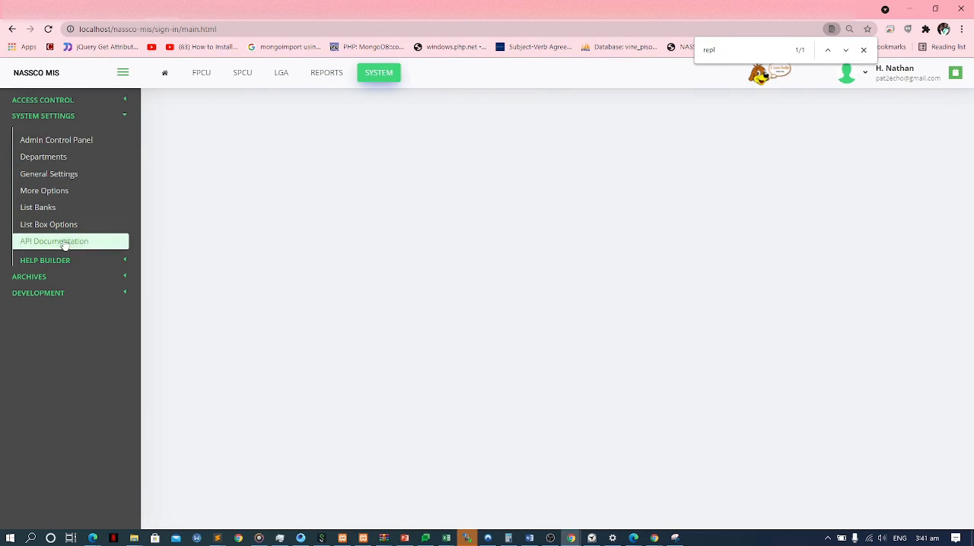
click(61, 277)
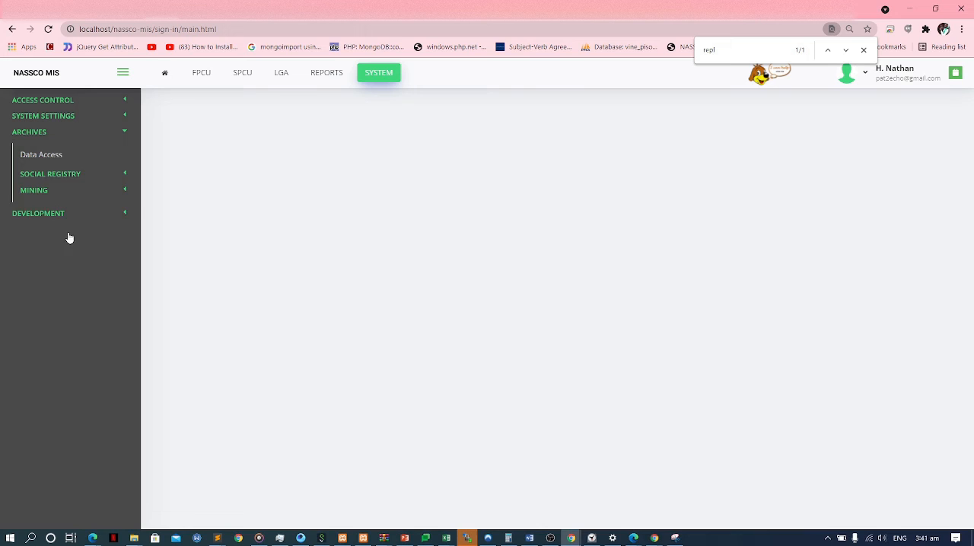
click(71, 157)
Find "proj" among the data sources and load Project Settings as a datatable.
click(244, 128)
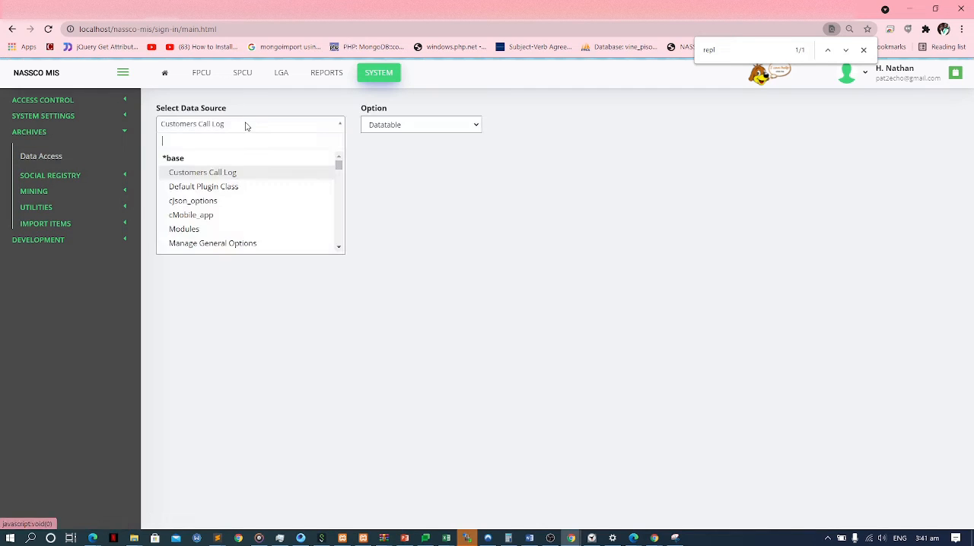
text(pro)
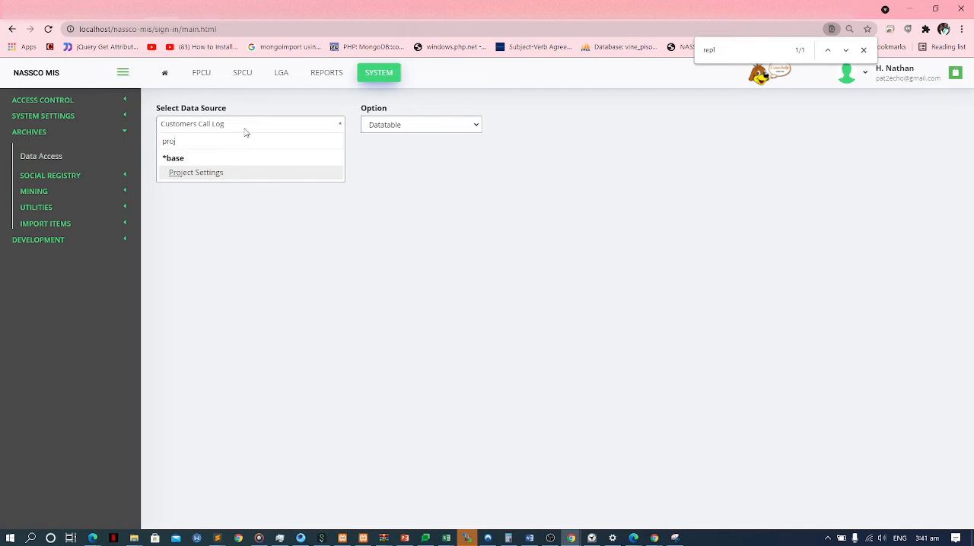
text(j)
click(233, 174)
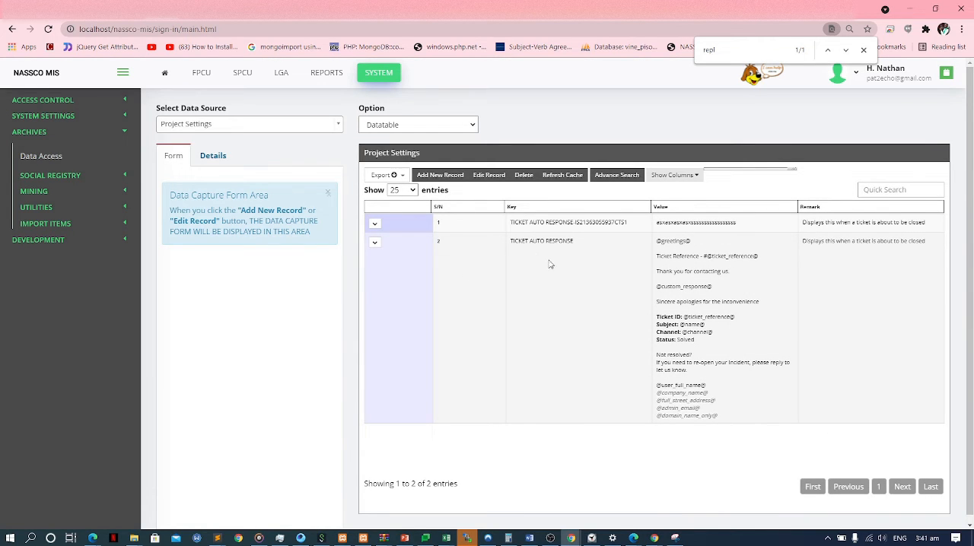
Examine the TICKET AUTO RESPONSE record's template text and its placeholders.
click(551, 264)
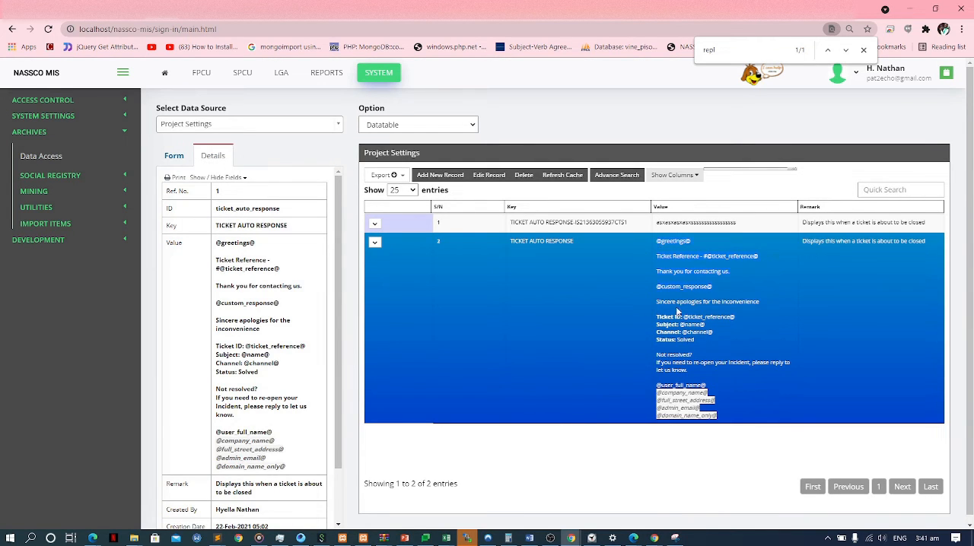
drag(676, 308, 738, 417)
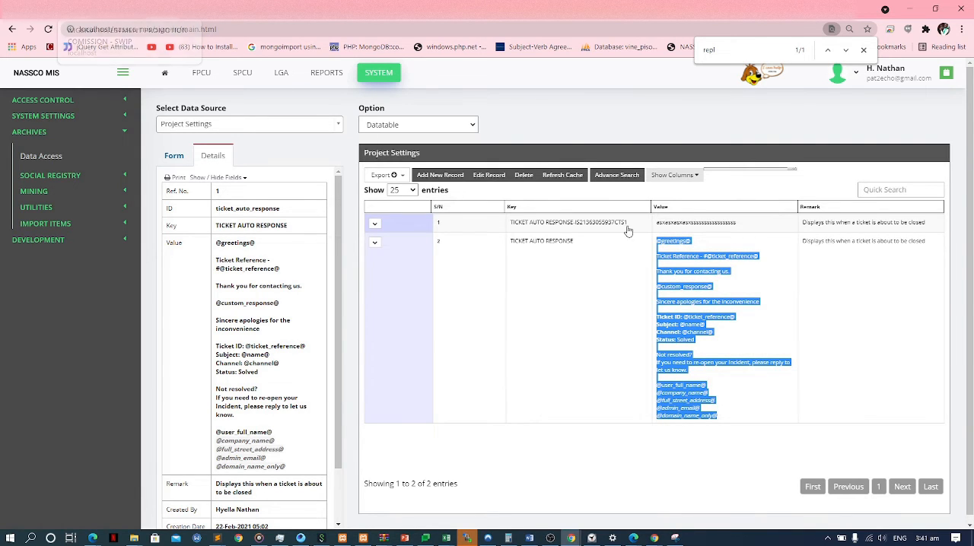
click(736, 277)
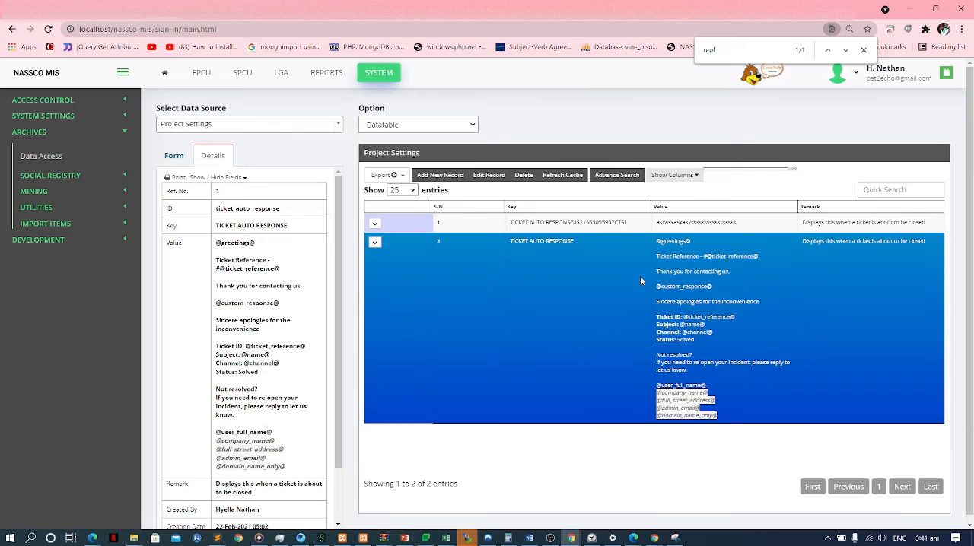
Return to the Video Grievance ticket's Reply & Close form and close the grievance with the prepared response.
click(229, 9)
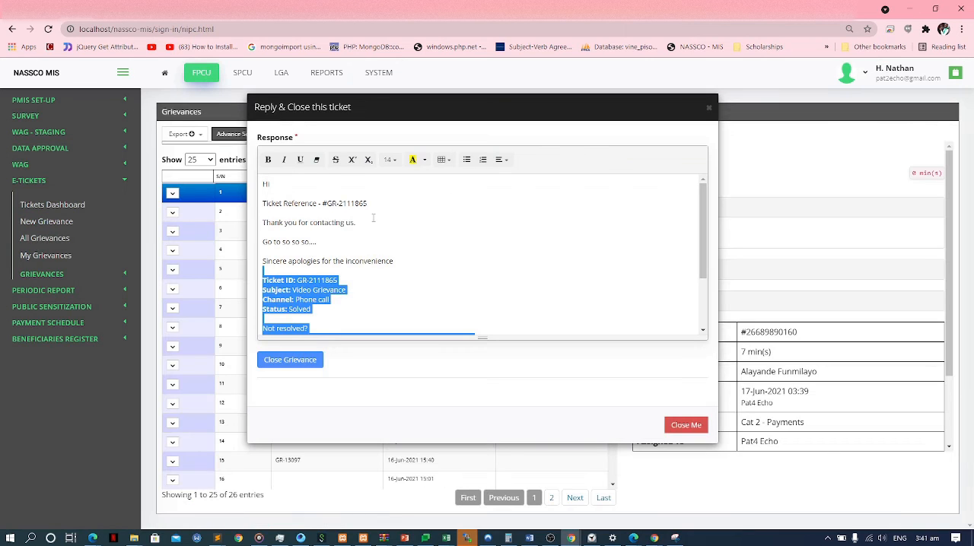
click(345, 245)
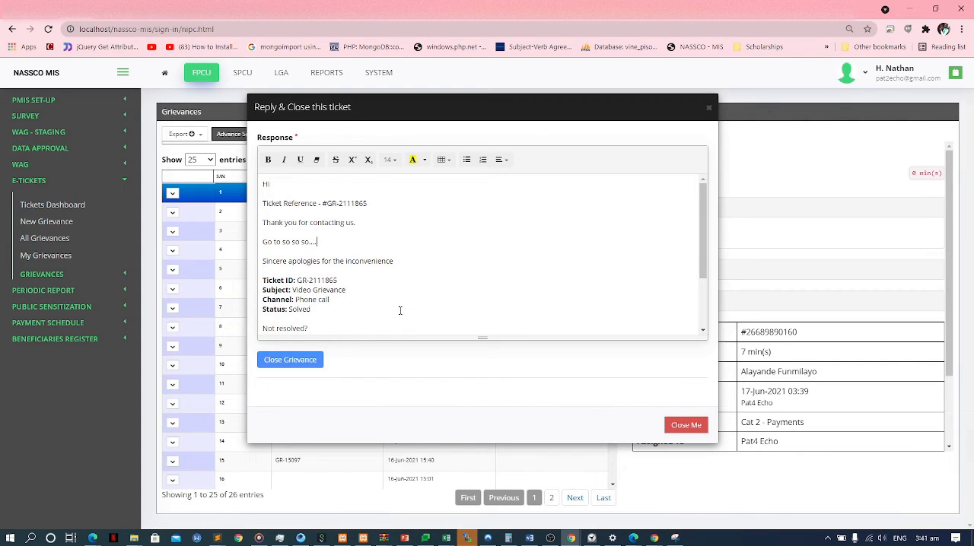
click(303, 359)
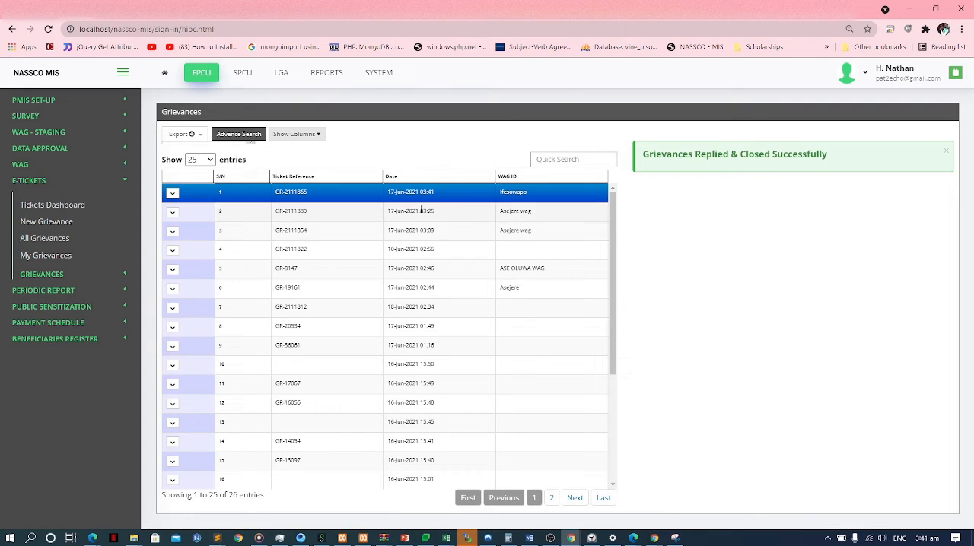
key(alt+Tab)
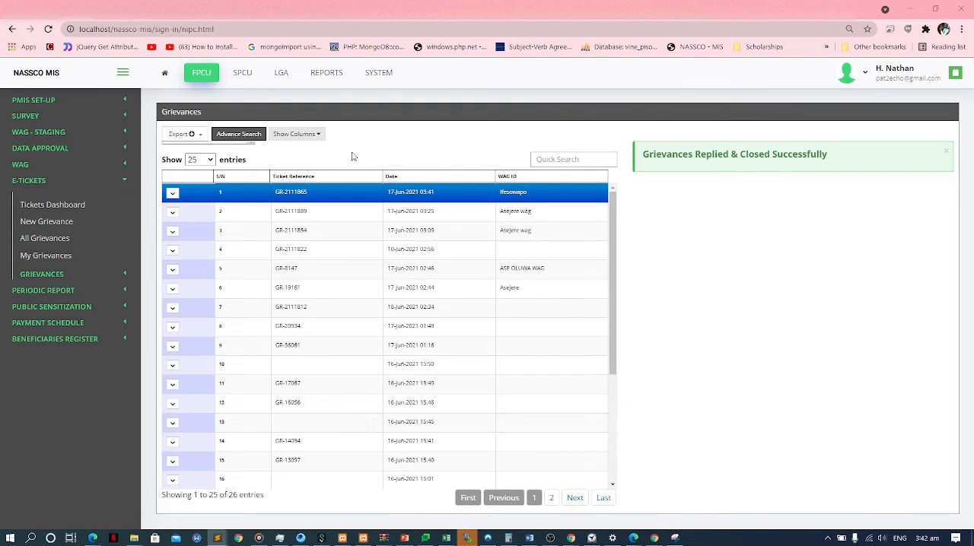
View the federal Open, In Progress and Closed grievance lists in turn.
click(107, 276)
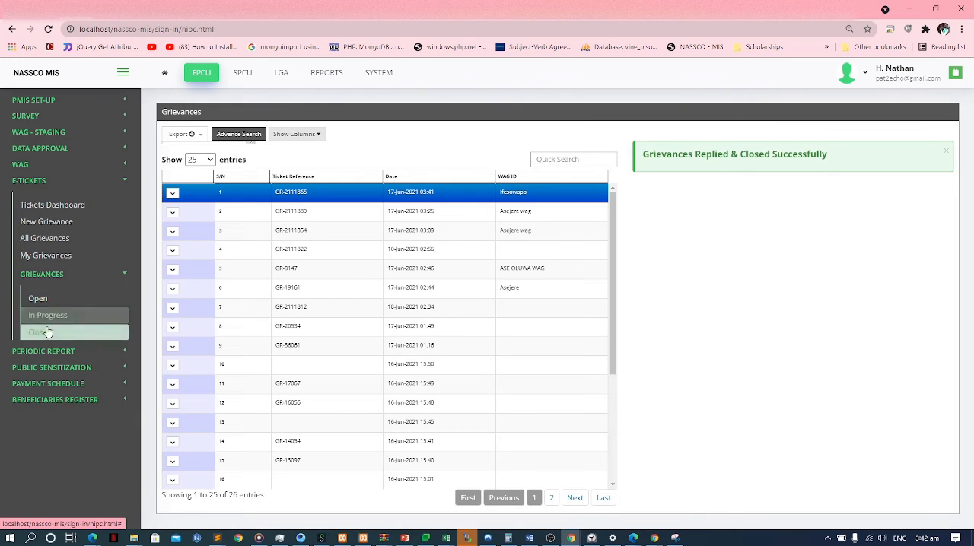
click(73, 303)
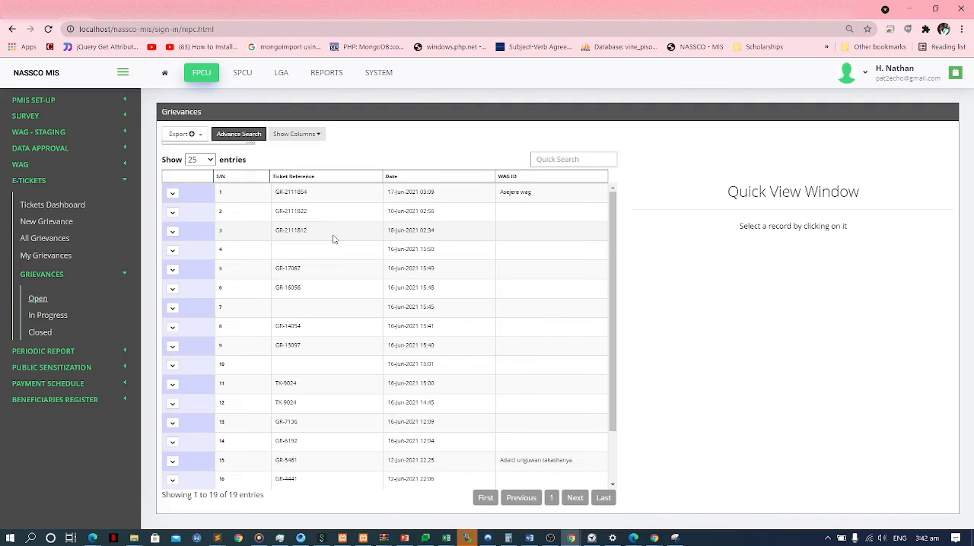
click(111, 318)
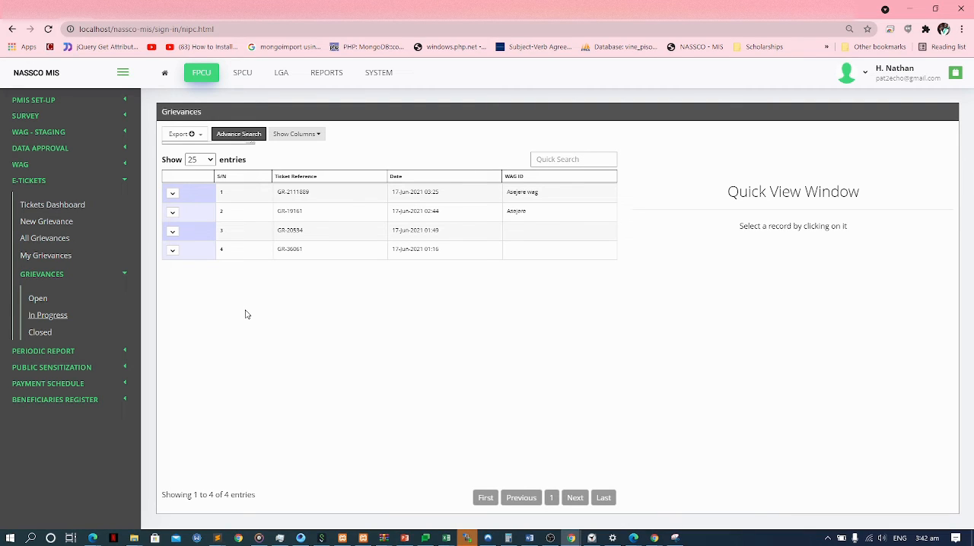
click(99, 332)
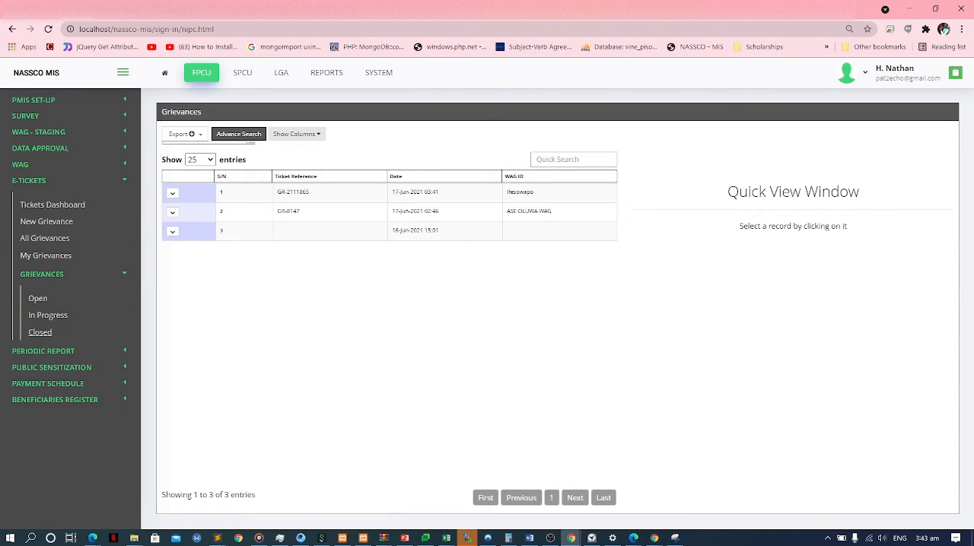
Switch to the I-PIN Toolkit and reload all saved data from its local options.
key(alt+Tab)
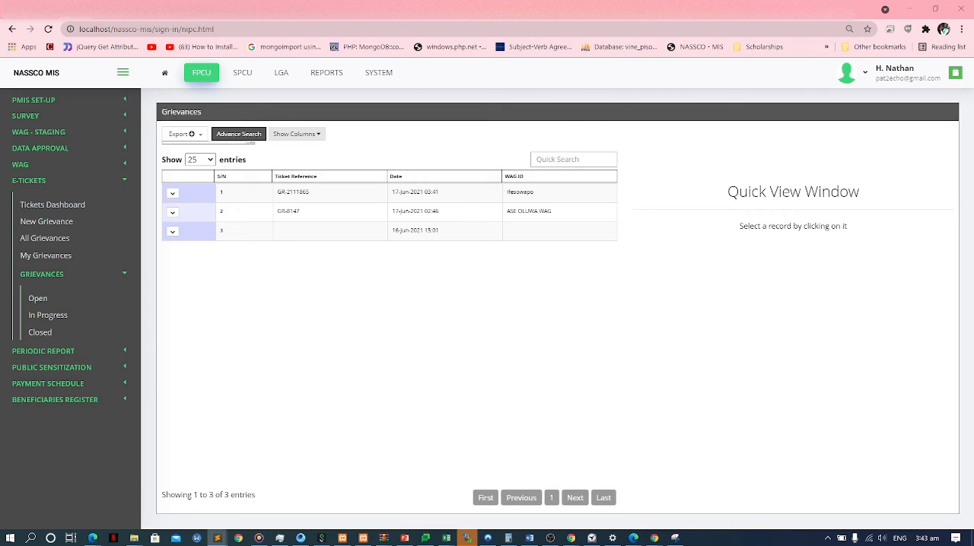
key(alt+Tab)
key(alt+shift+Tab)
key(alt+Tab)
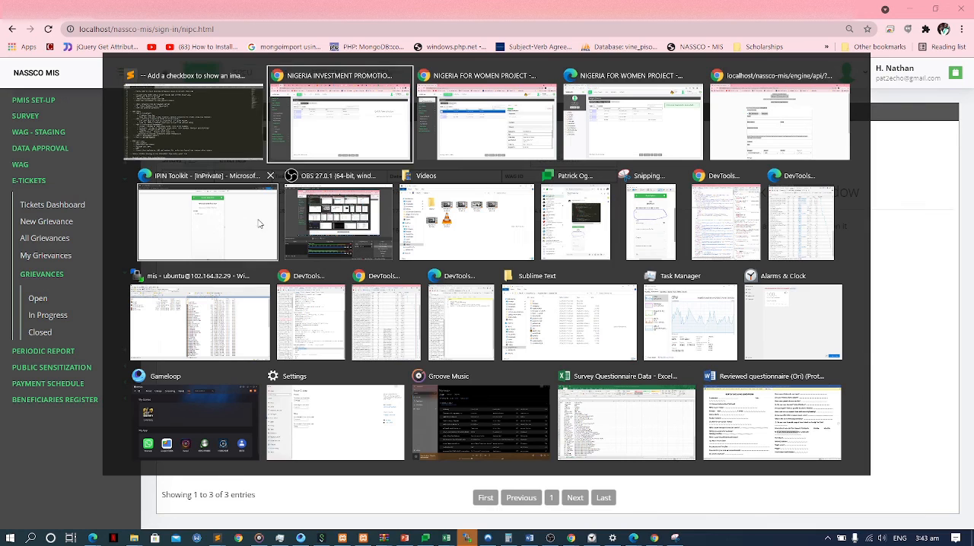
key(alt+Tab)
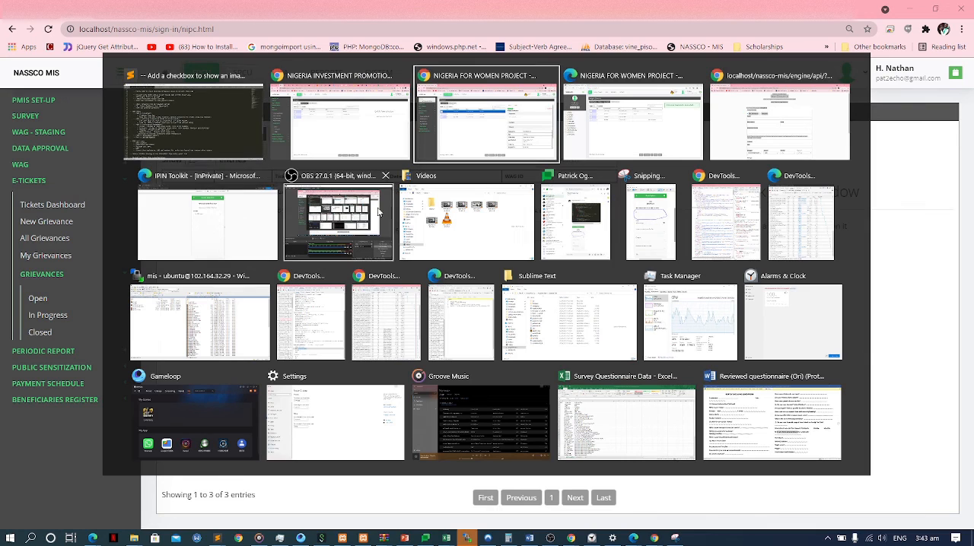
click(257, 221)
click(582, 94)
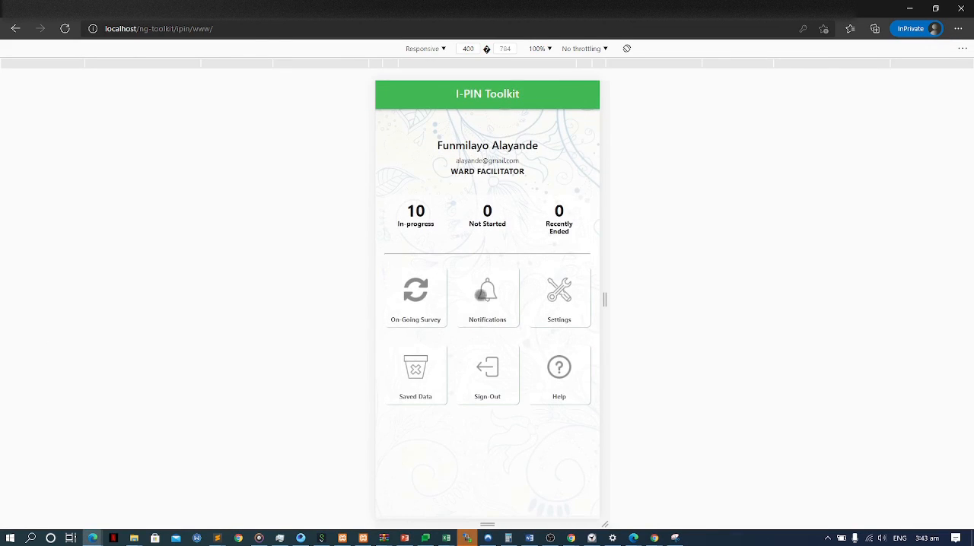
click(432, 373)
click(471, 292)
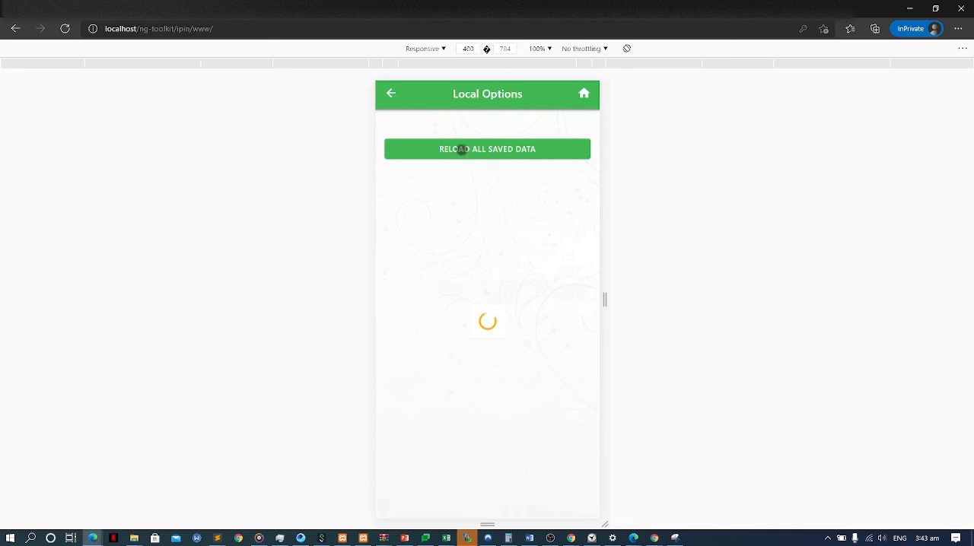
click(462, 149)
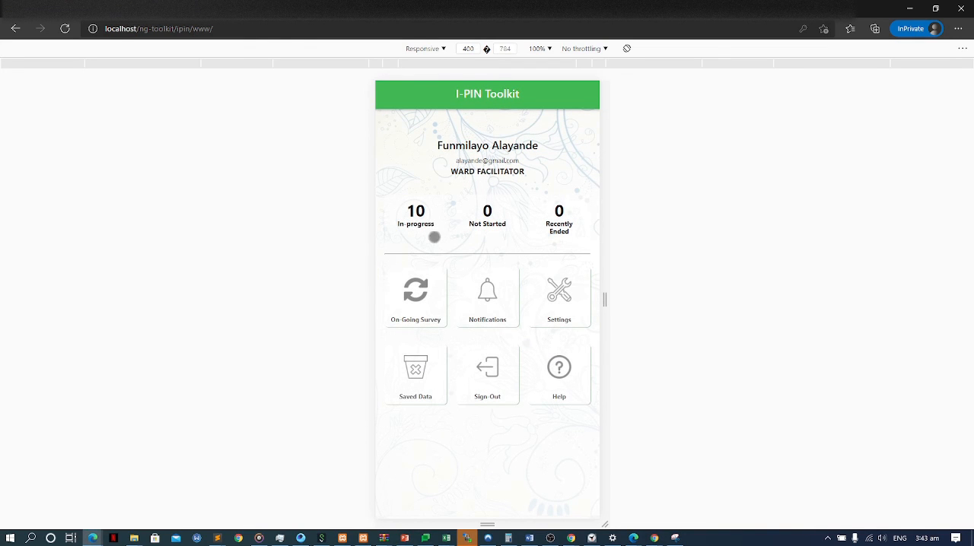
Open the GRM Report from the ongoing surveys.
click(429, 294)
scroll(478, 284, down, 6)
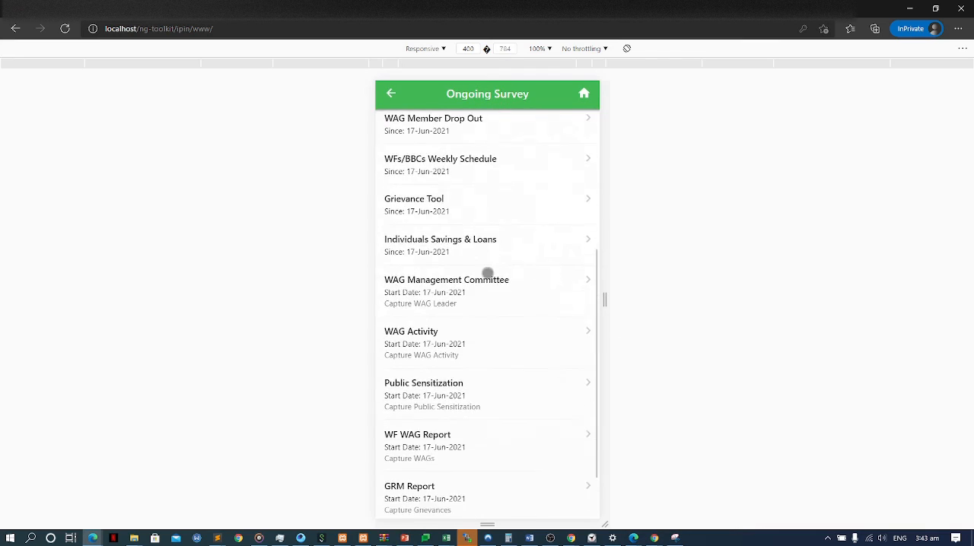
click(504, 403)
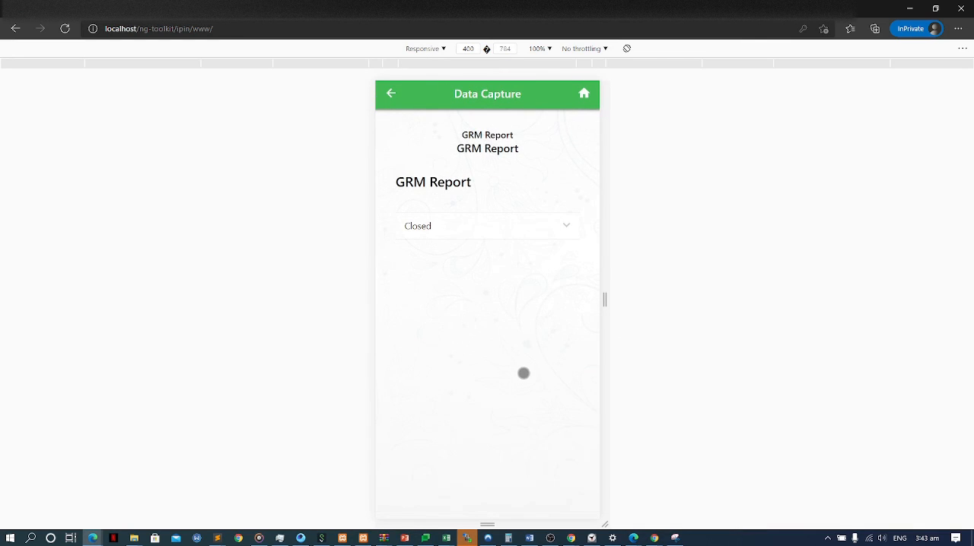
Expand Video Grievance among the closed grievances, examine its details and response, and collapse the list.
click(549, 226)
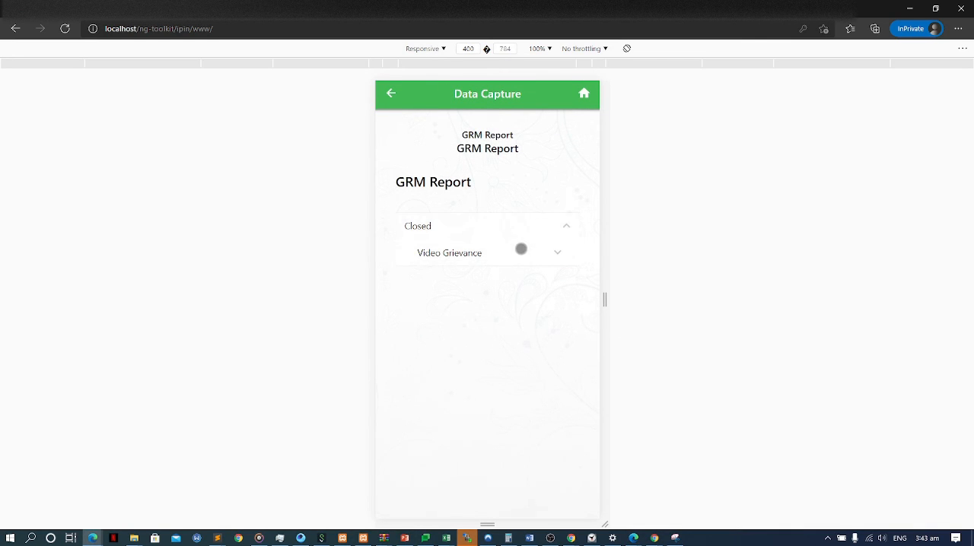
click(538, 254)
scroll(541, 299, down, 3)
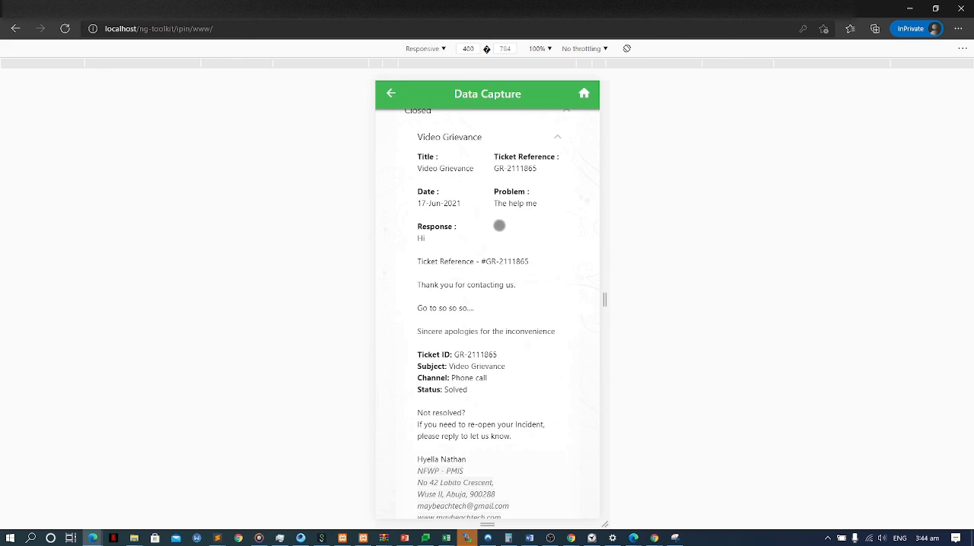
scroll(498, 224, down, 1)
scroll(491, 259, up, 1)
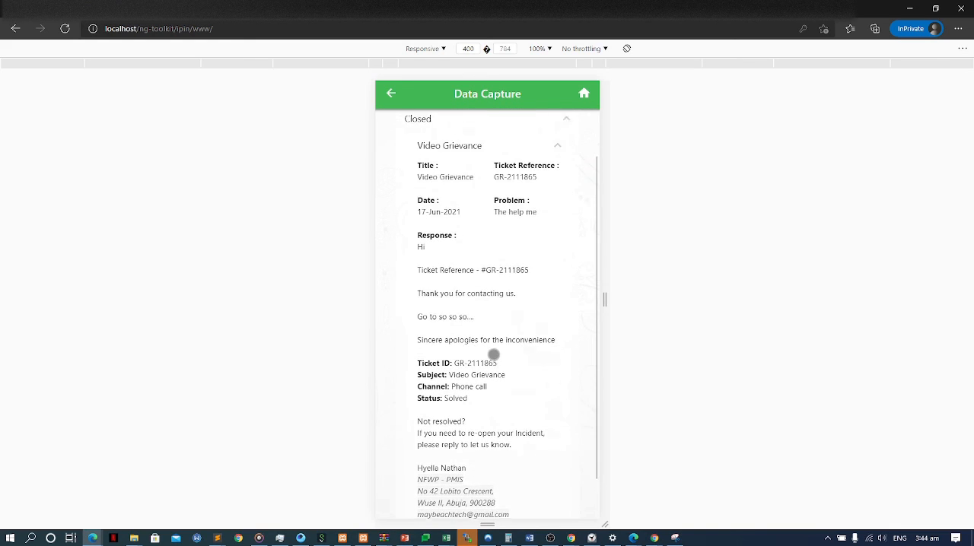
click(535, 149)
key(alt+Tab)
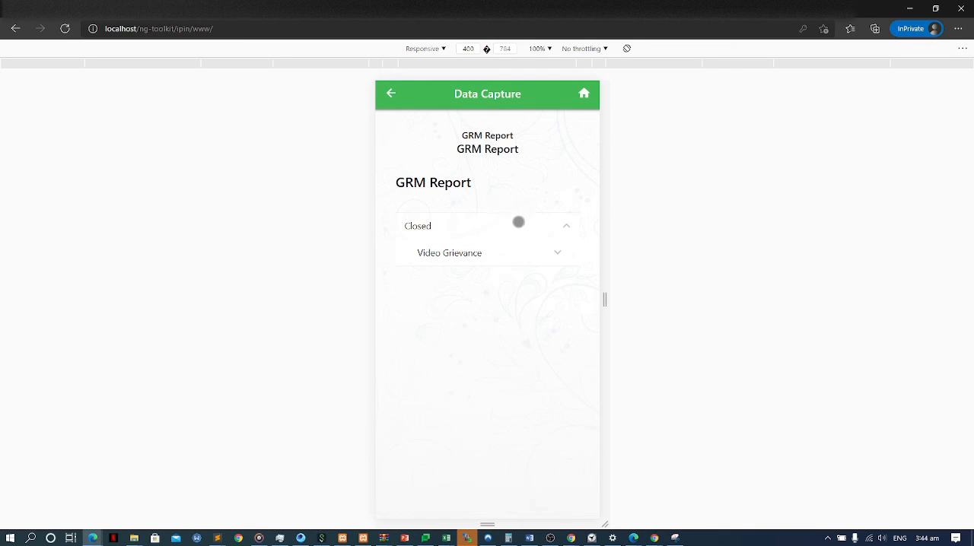
click(570, 226)
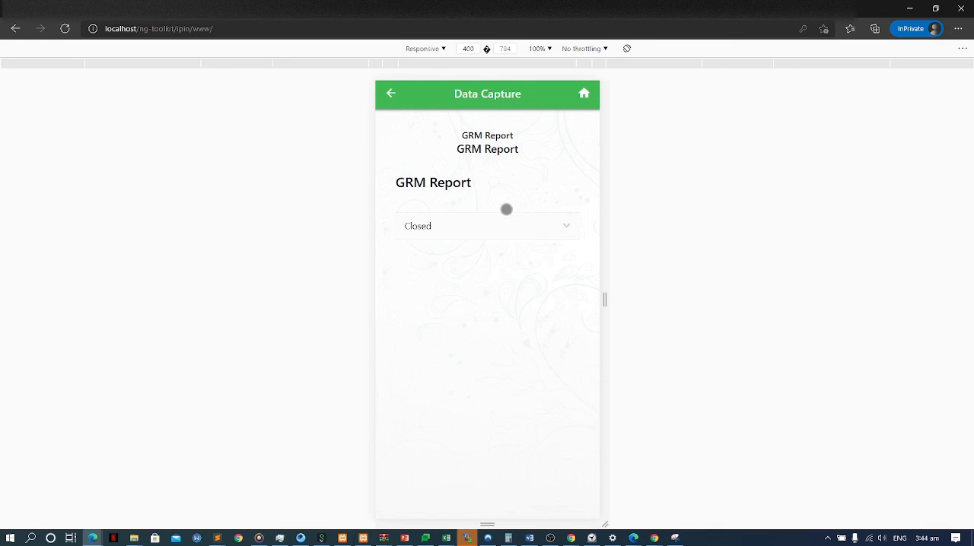
Switch back to NASSCO MIS and open General Settings in the system settings.
key(alt+Tab)
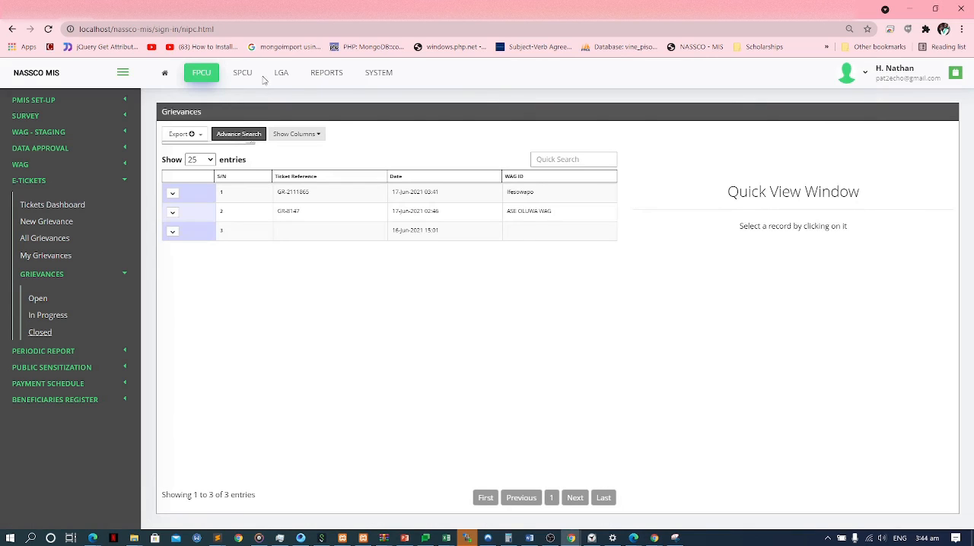
click(369, 75)
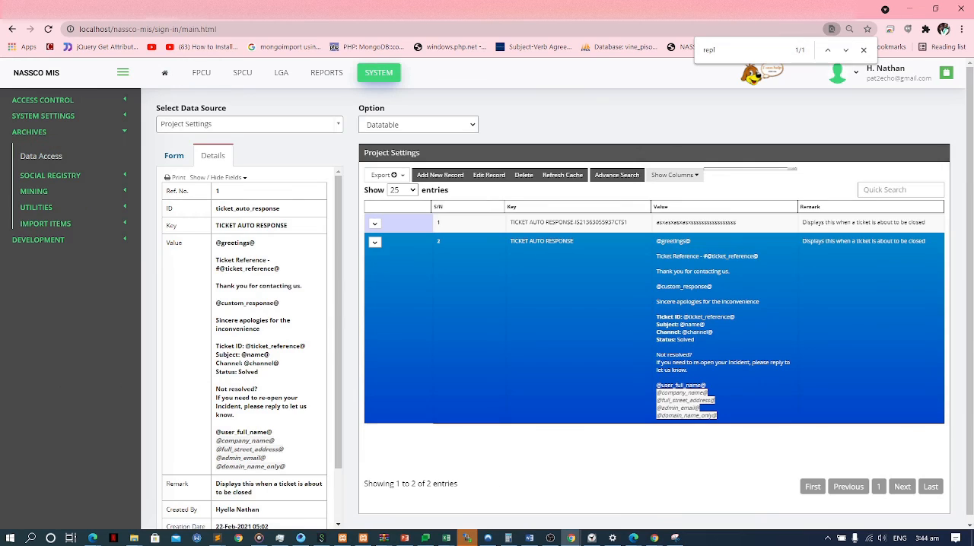
click(43, 116)
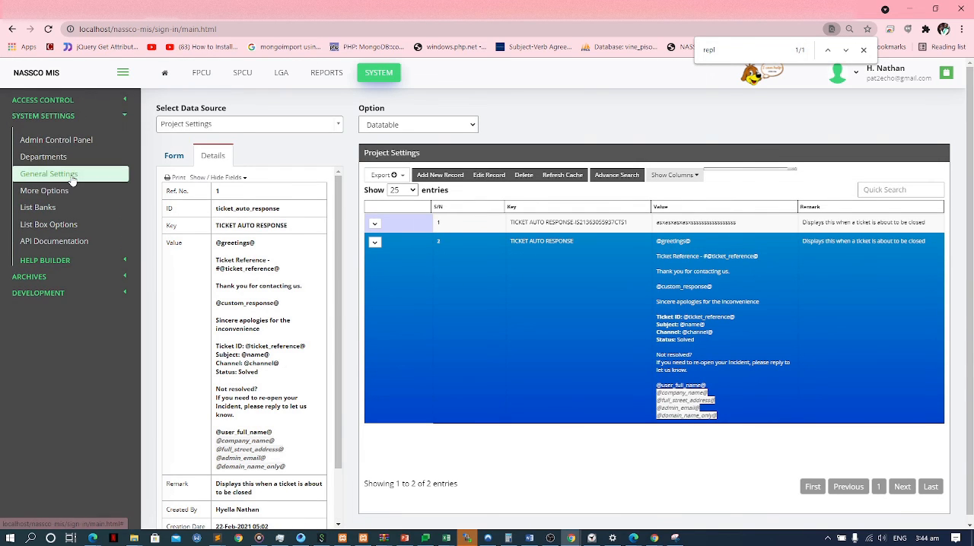
click(48, 175)
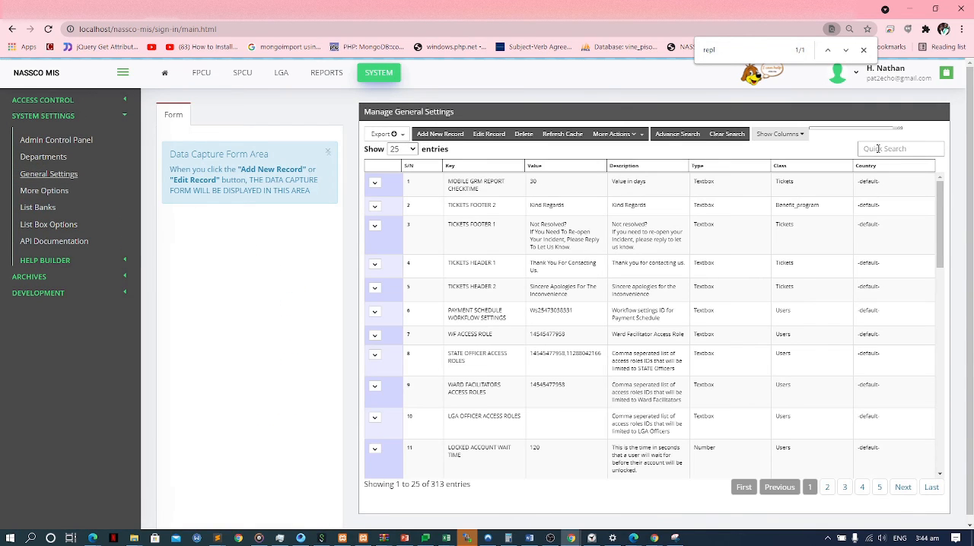
Search the general settings for "time" and examine the value of MOBILE GRM REPORT CHECKTIME.
click(874, 148)
text(t)
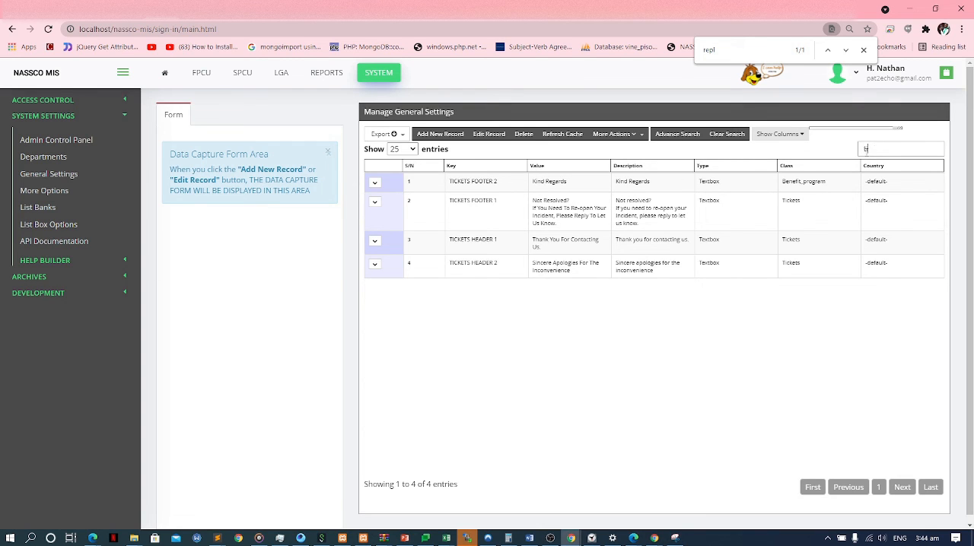
text(time)
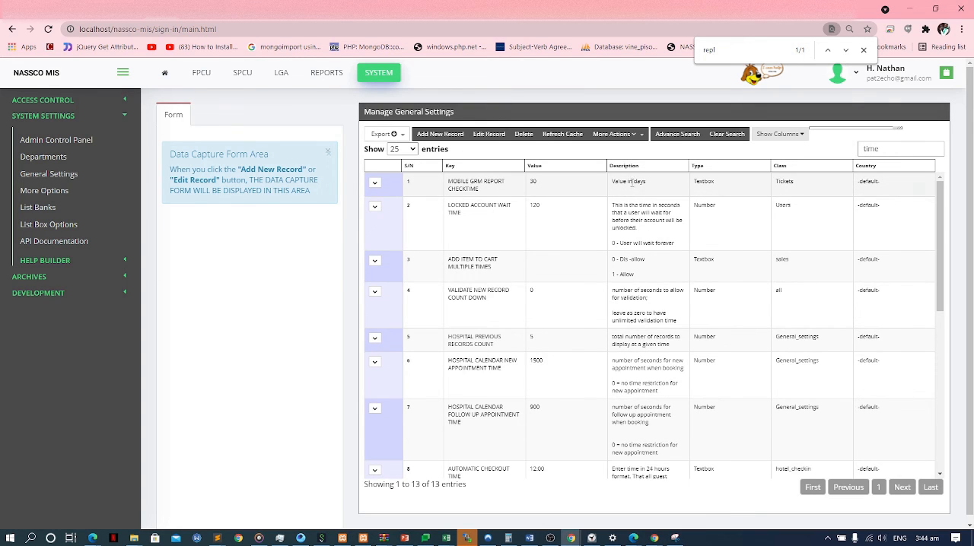
click(567, 189)
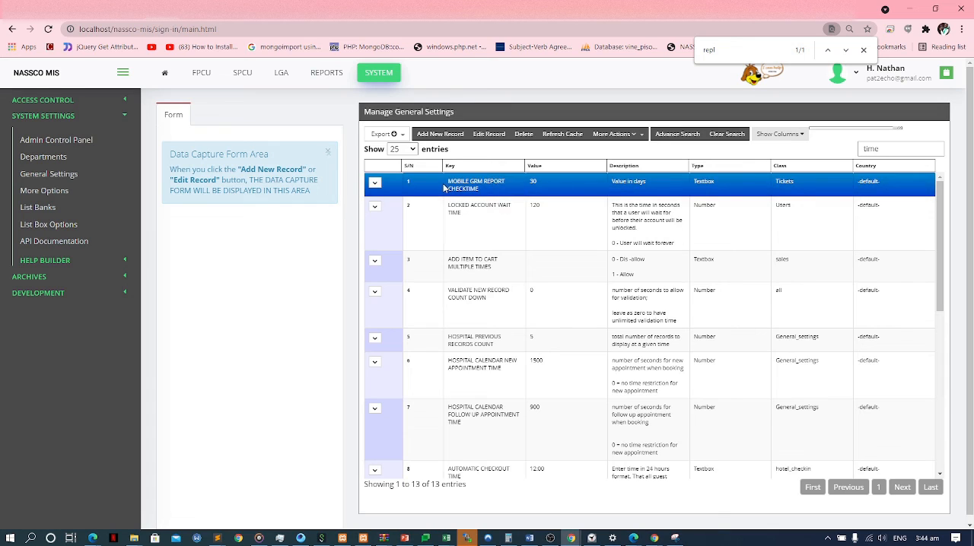
double_click(534, 181)
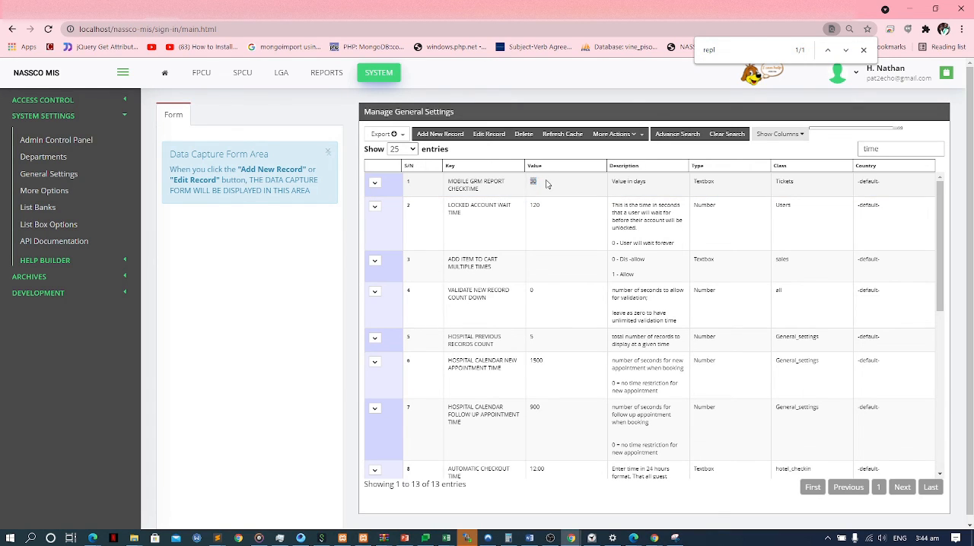
Switch to the I-PIN Toolkit and check the GRM Report's Closed section.
key(alt+Tab)
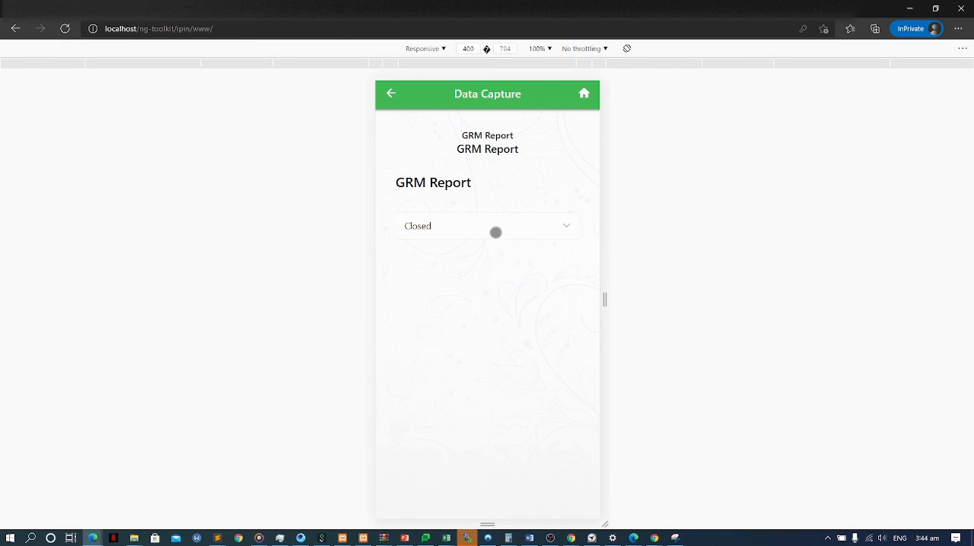
click(515, 226)
click(514, 227)
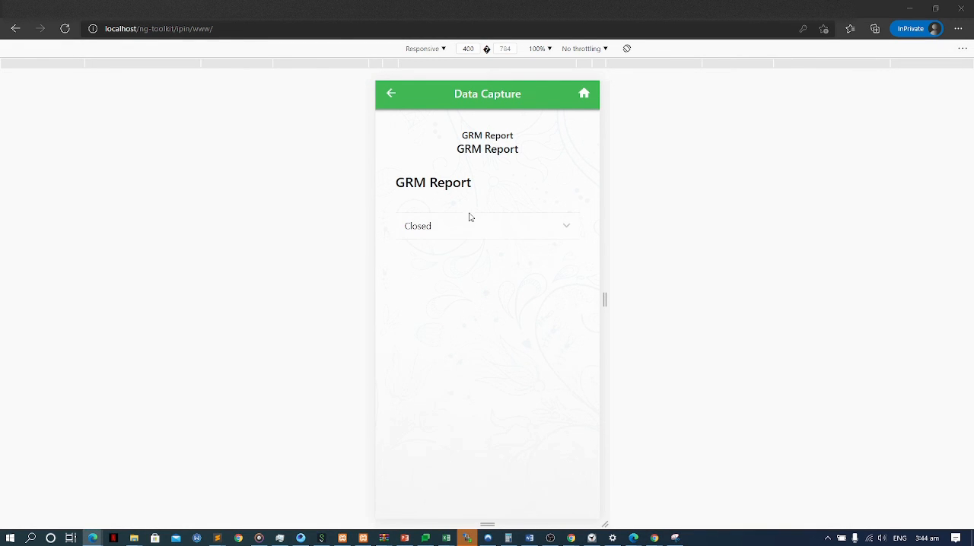
Switch back to the federal grievances in NASSCO MIS and view the first In Progress ticket's details.
key(alt+Tab)
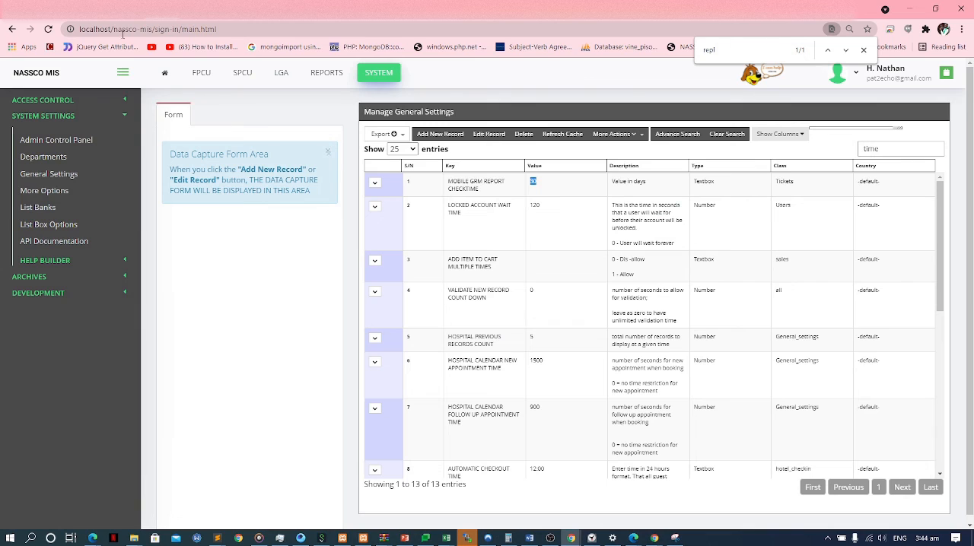
click(95, 8)
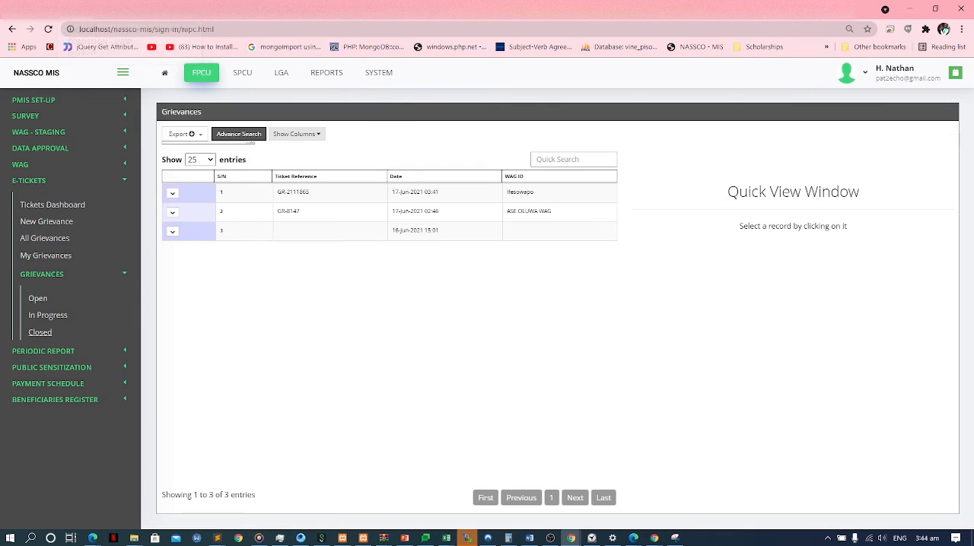
click(72, 315)
click(483, 192)
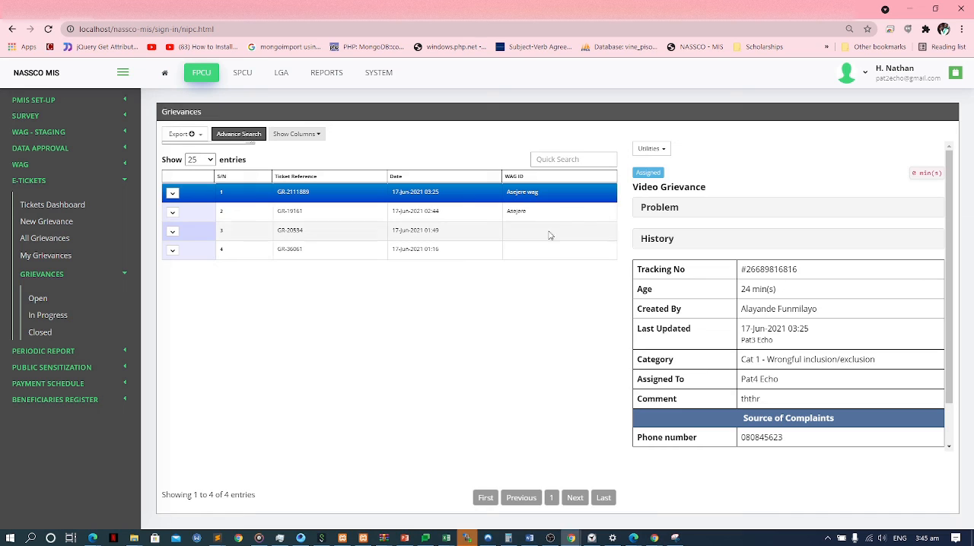
key(alt+Tab)
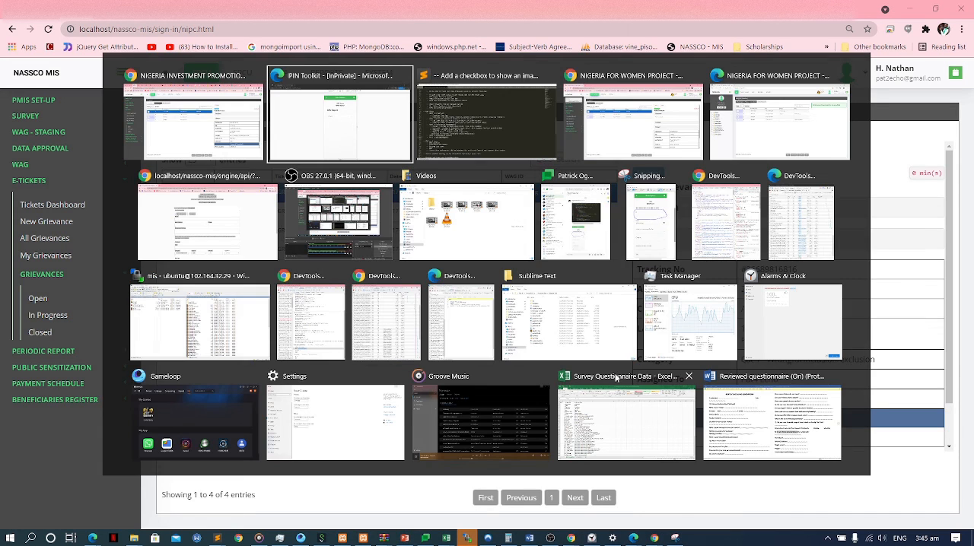